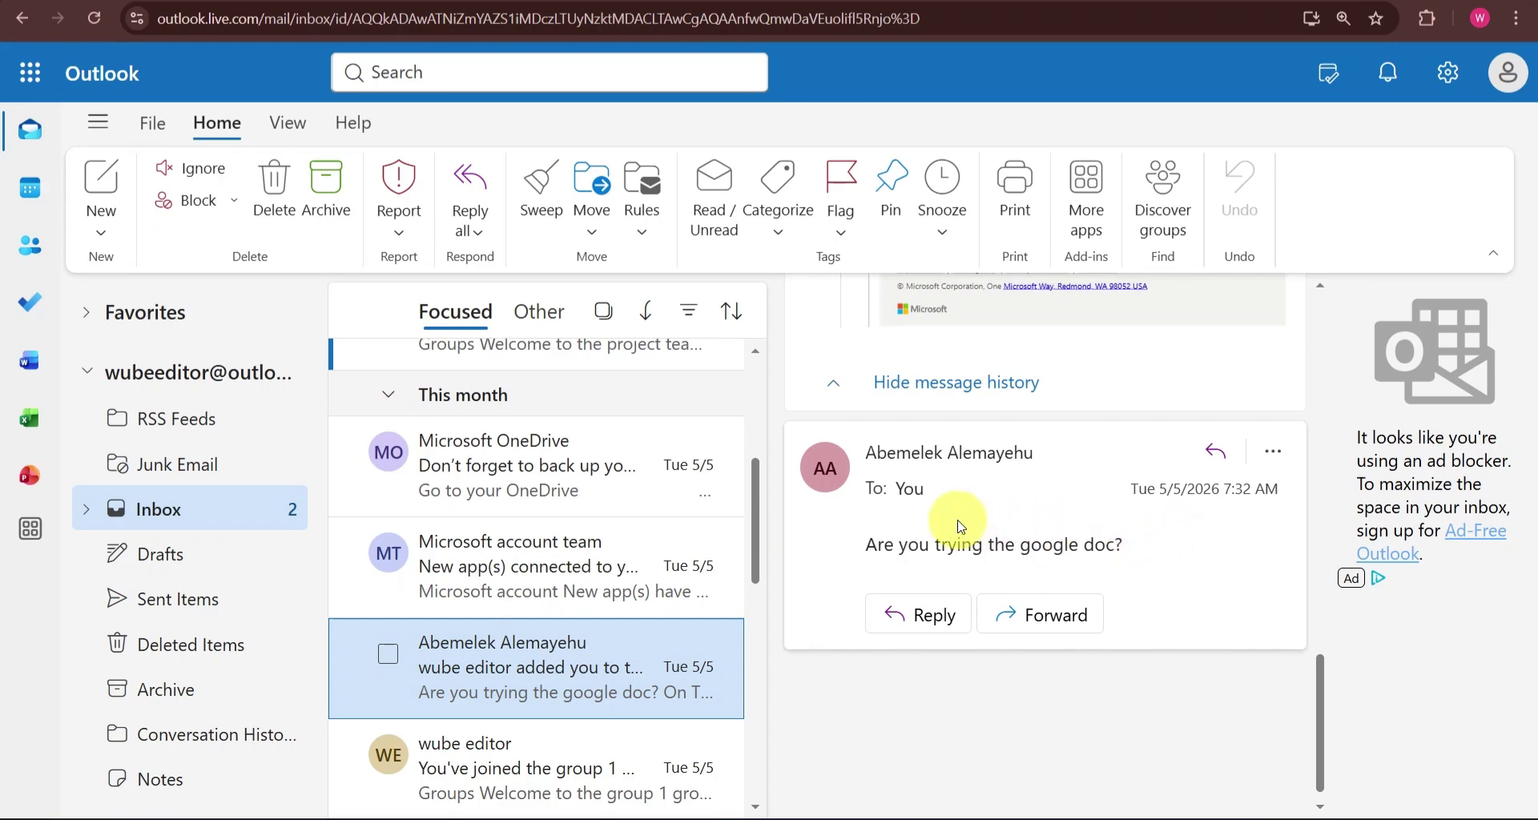
{"action": "left_click_drag", "start_coordinate": [1132, 551], "coordinate": [860, 535]}
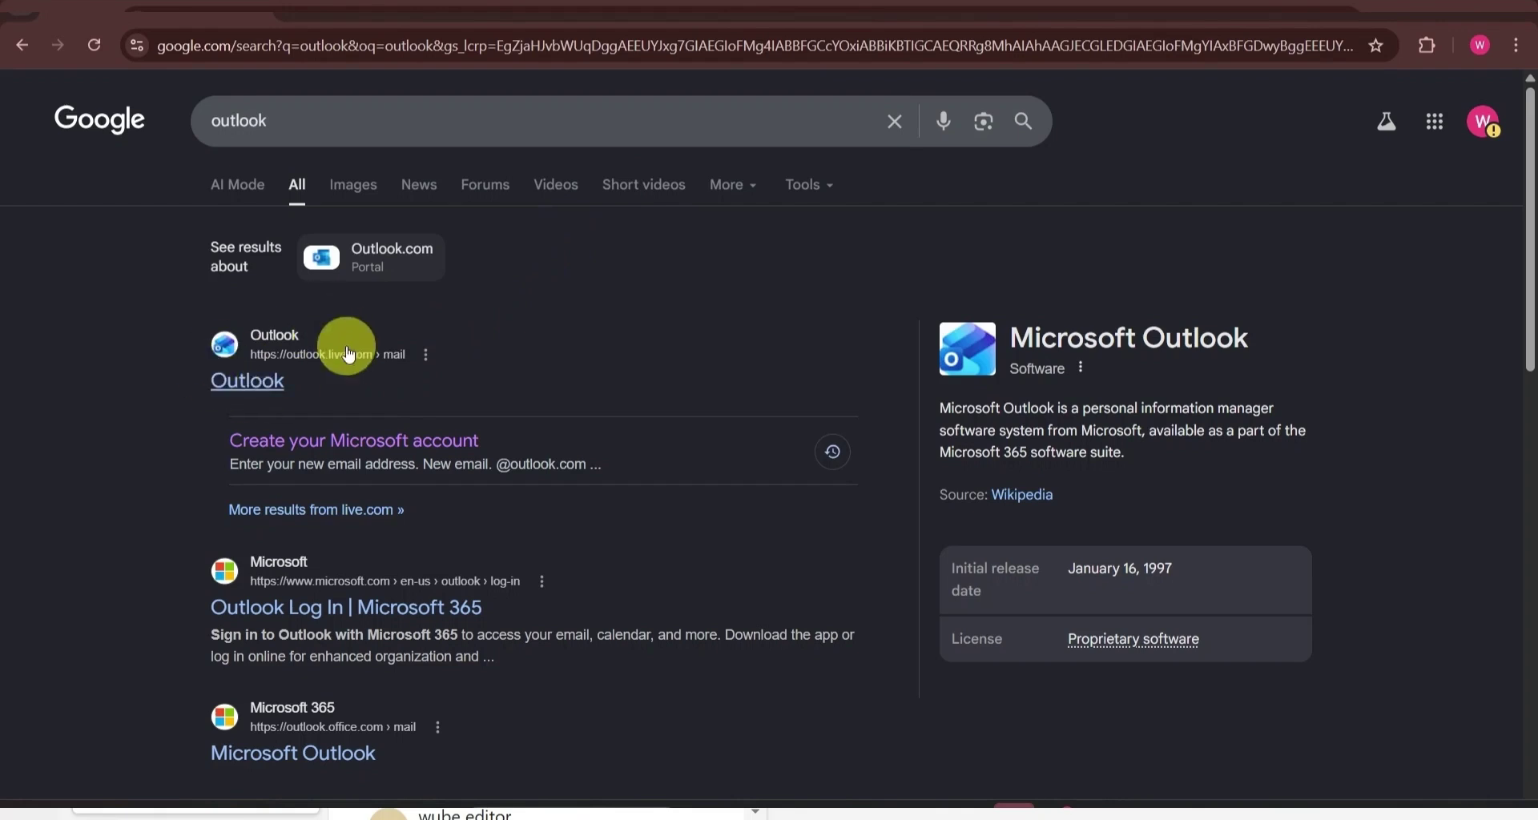
Open the Outlook mail site from the search results and sign in with the saved Gmail passkey, entering the account PIN.
{"action": "left_click", "coordinate": [245, 384]}
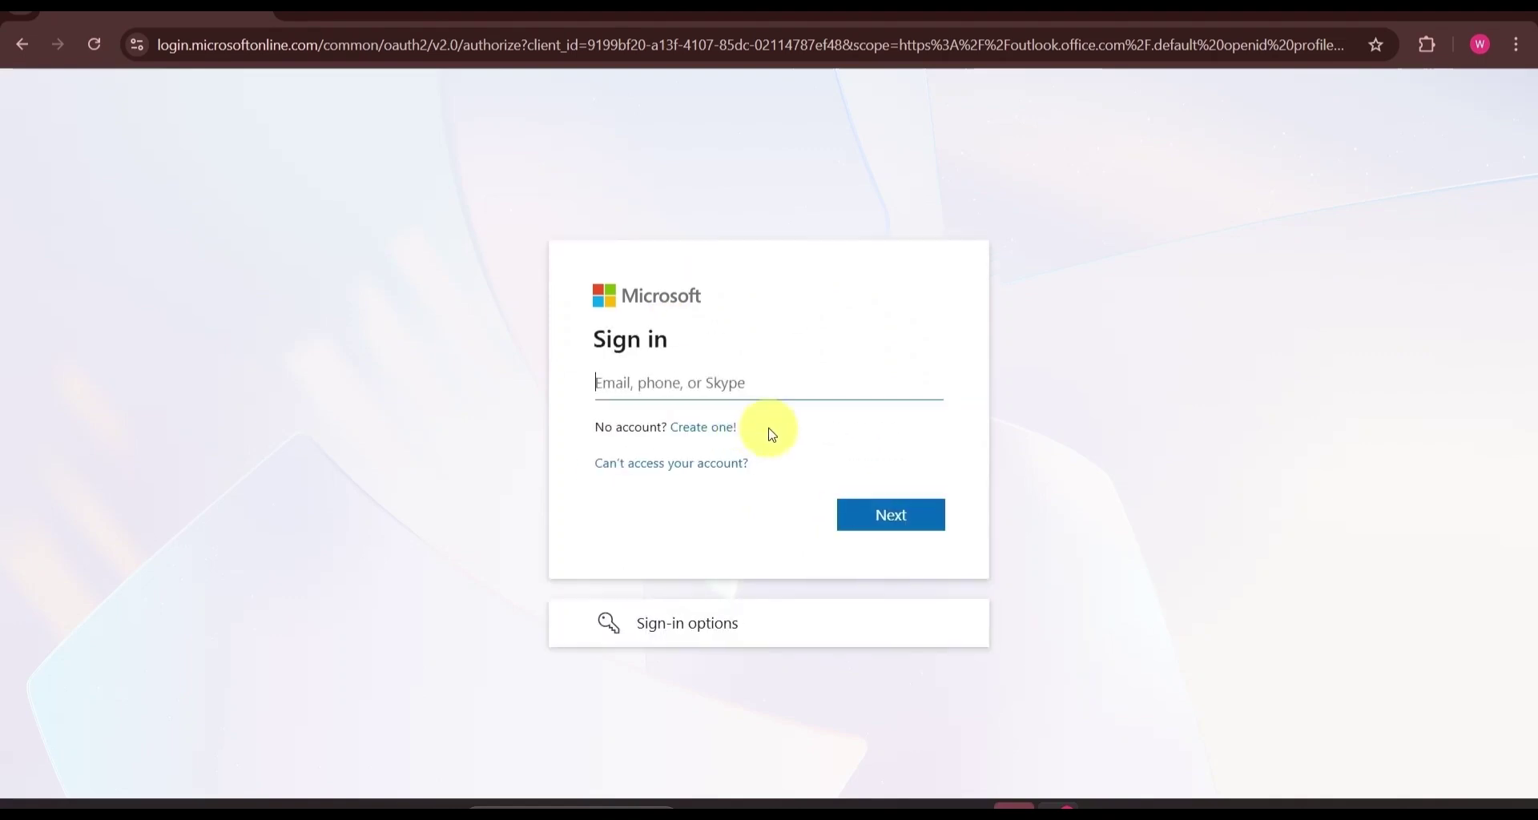
{"action": "left_click", "coordinate": [669, 384]}
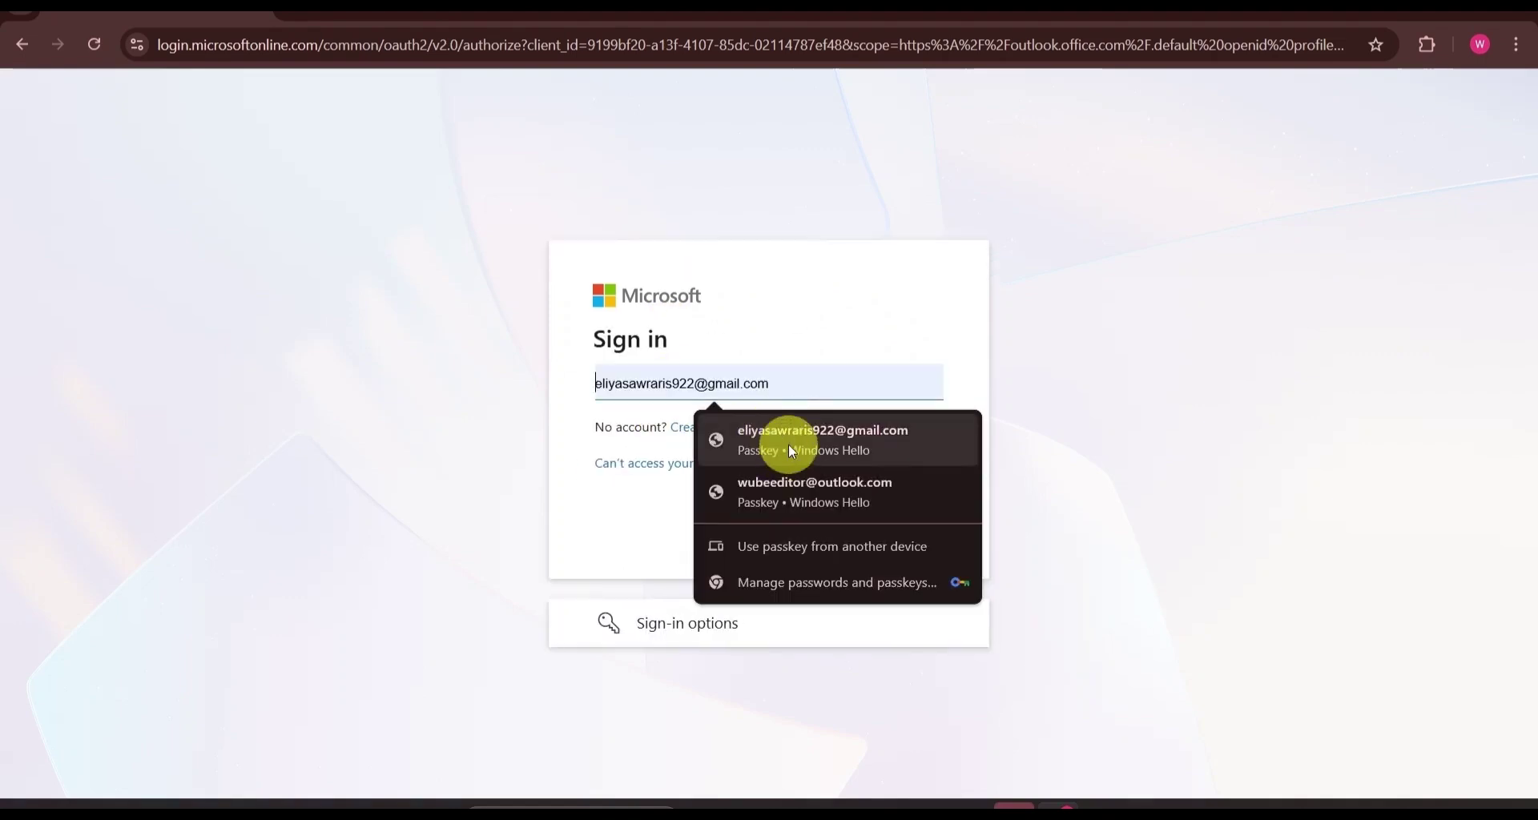
{"action": "left_click", "coordinate": [865, 520]}
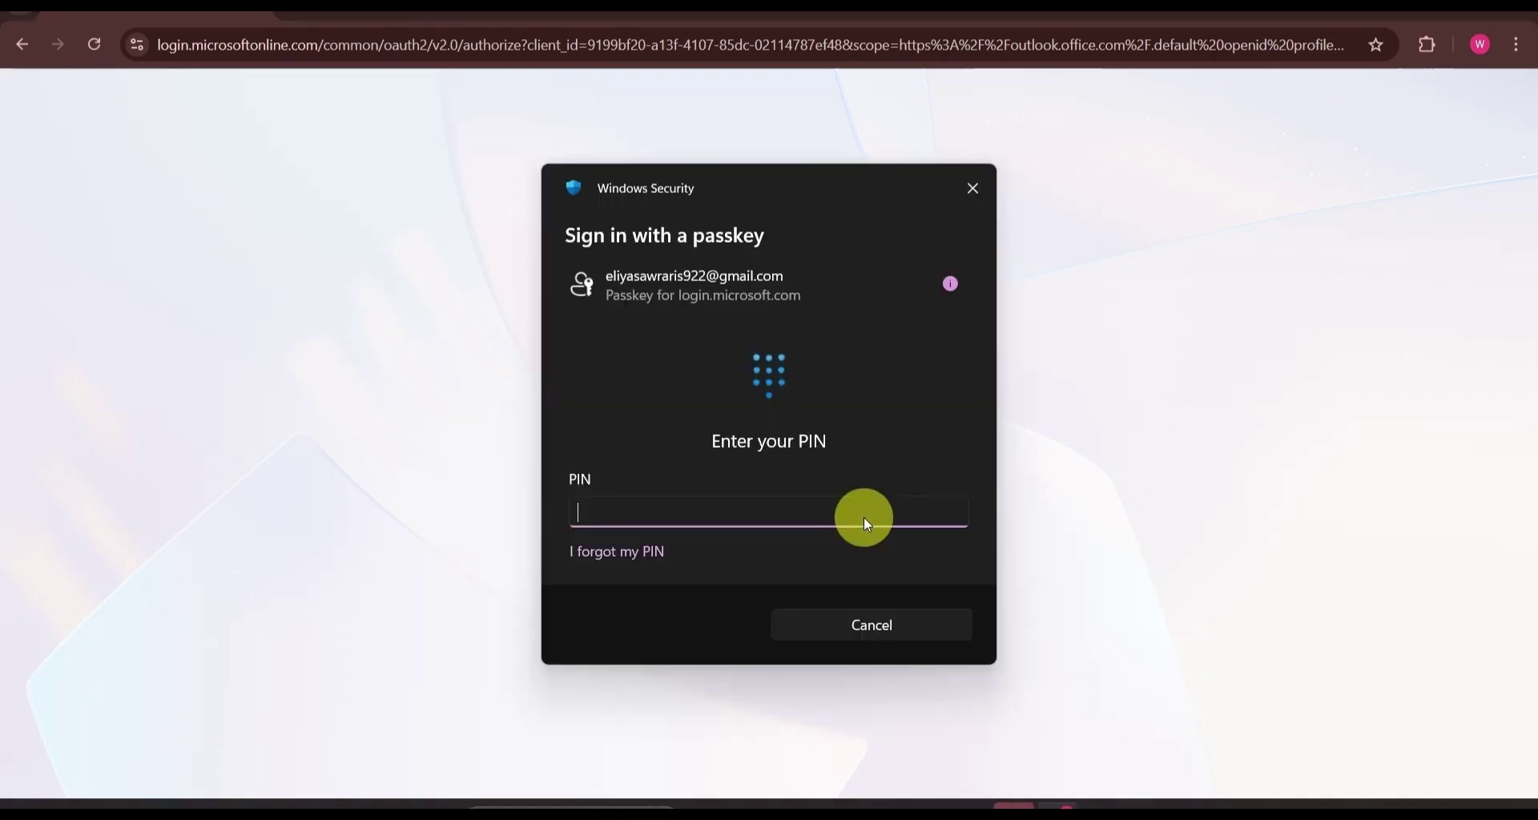
{"action": "type", "text": "••••"}
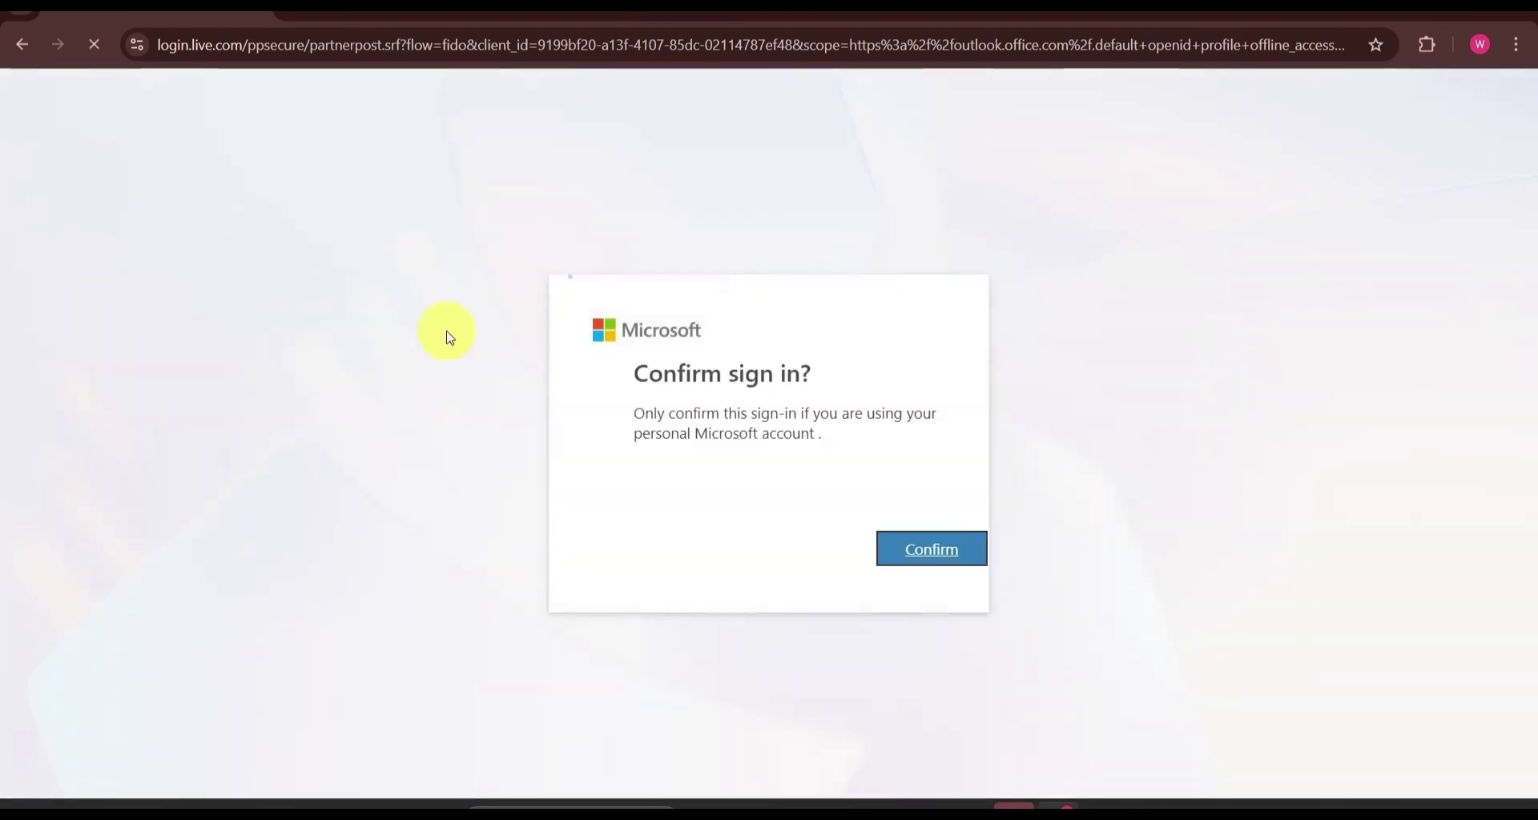
{"action": "left_click", "coordinate": [891, 550]}
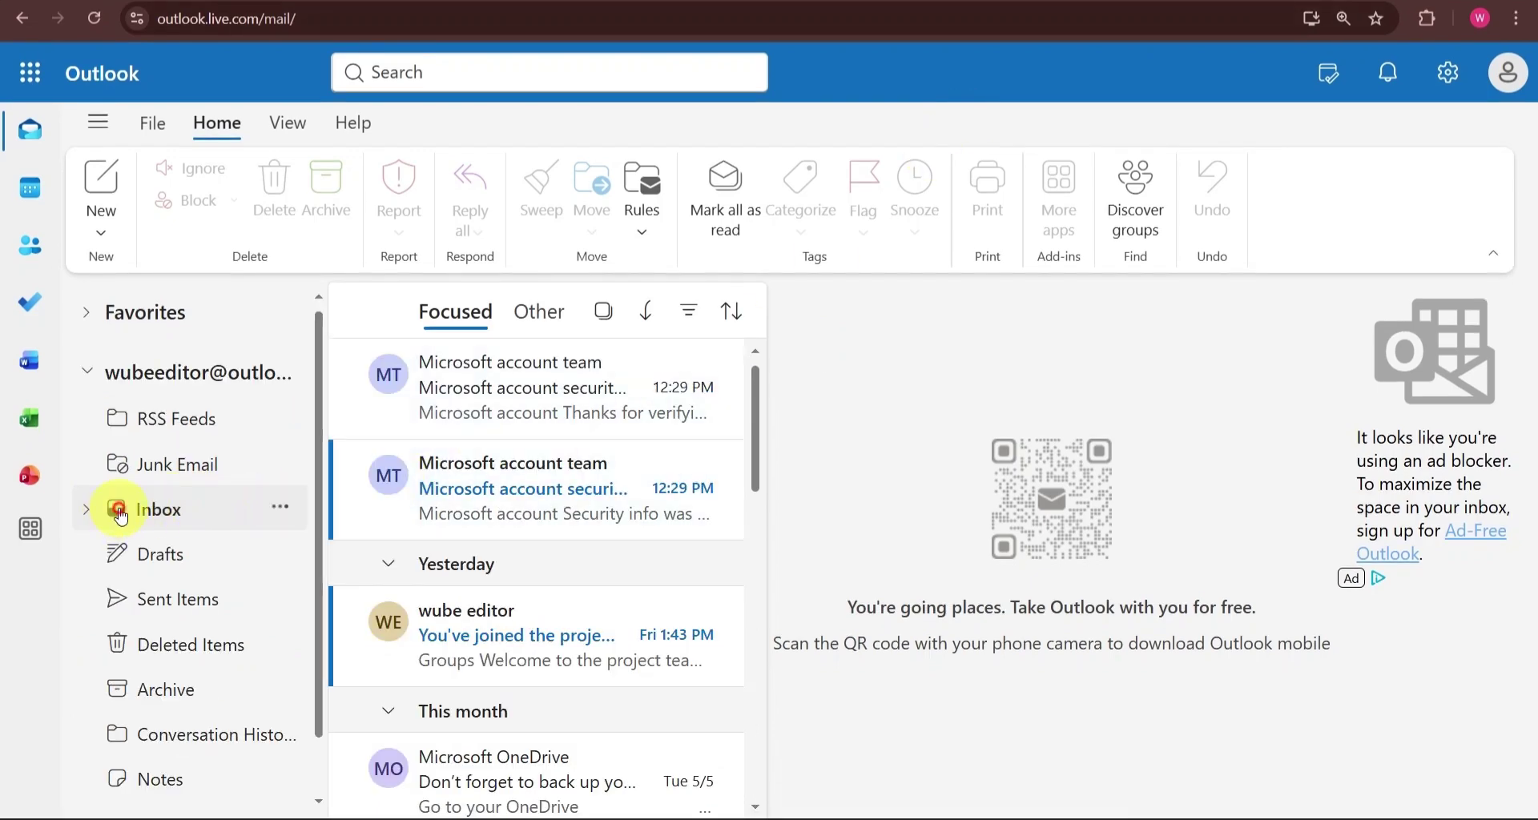
Open the inbox email from 5/5 whose preview begins "Are you trying the google doc?".
{"action": "left_click", "coordinate": [121, 513]}
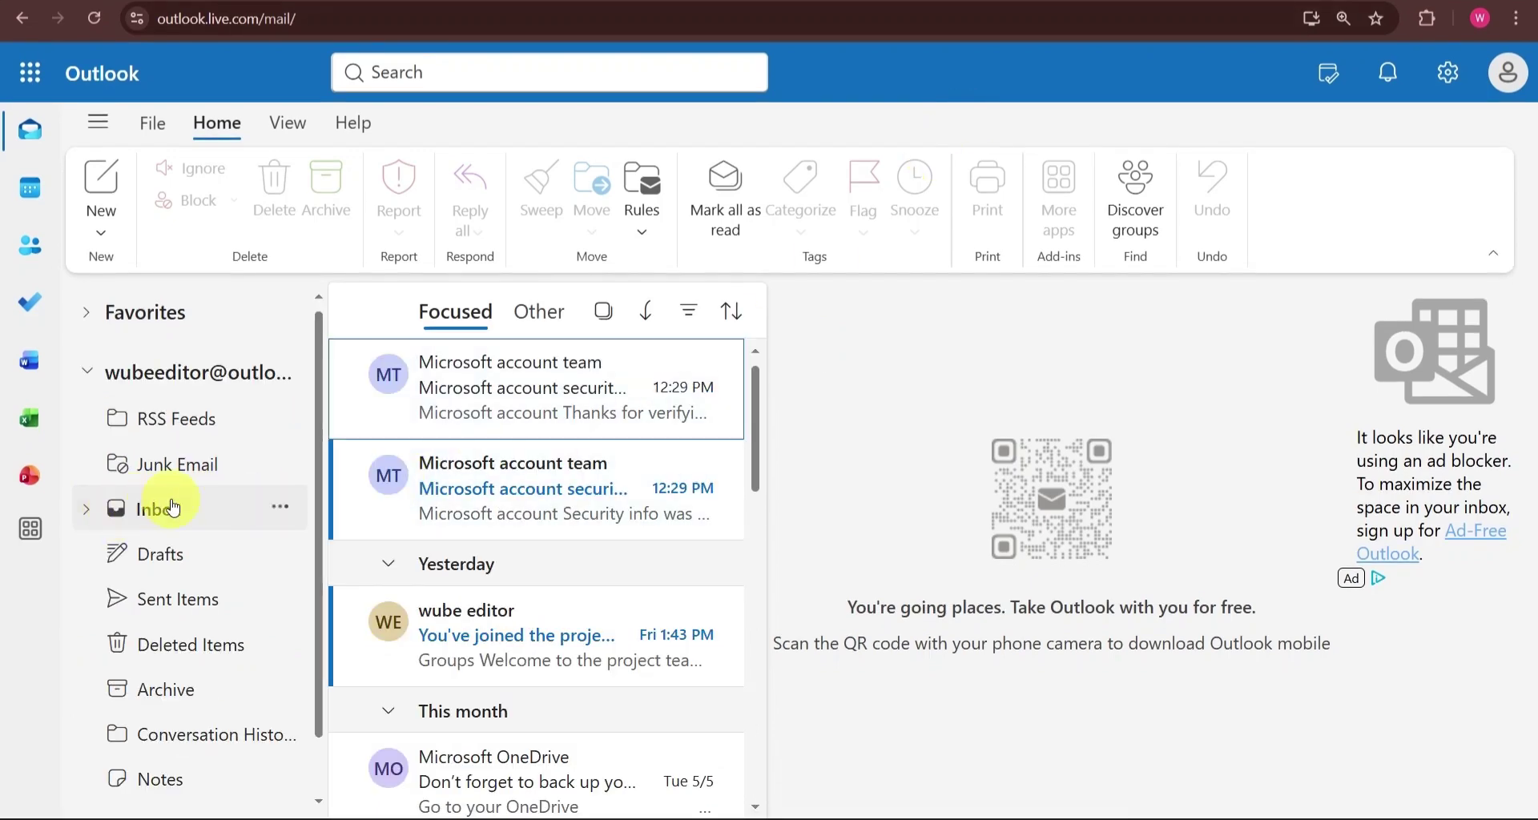
{"action": "scroll", "coordinate": [432, 505], "scroll_direction": "down", "scroll_amount": 5}
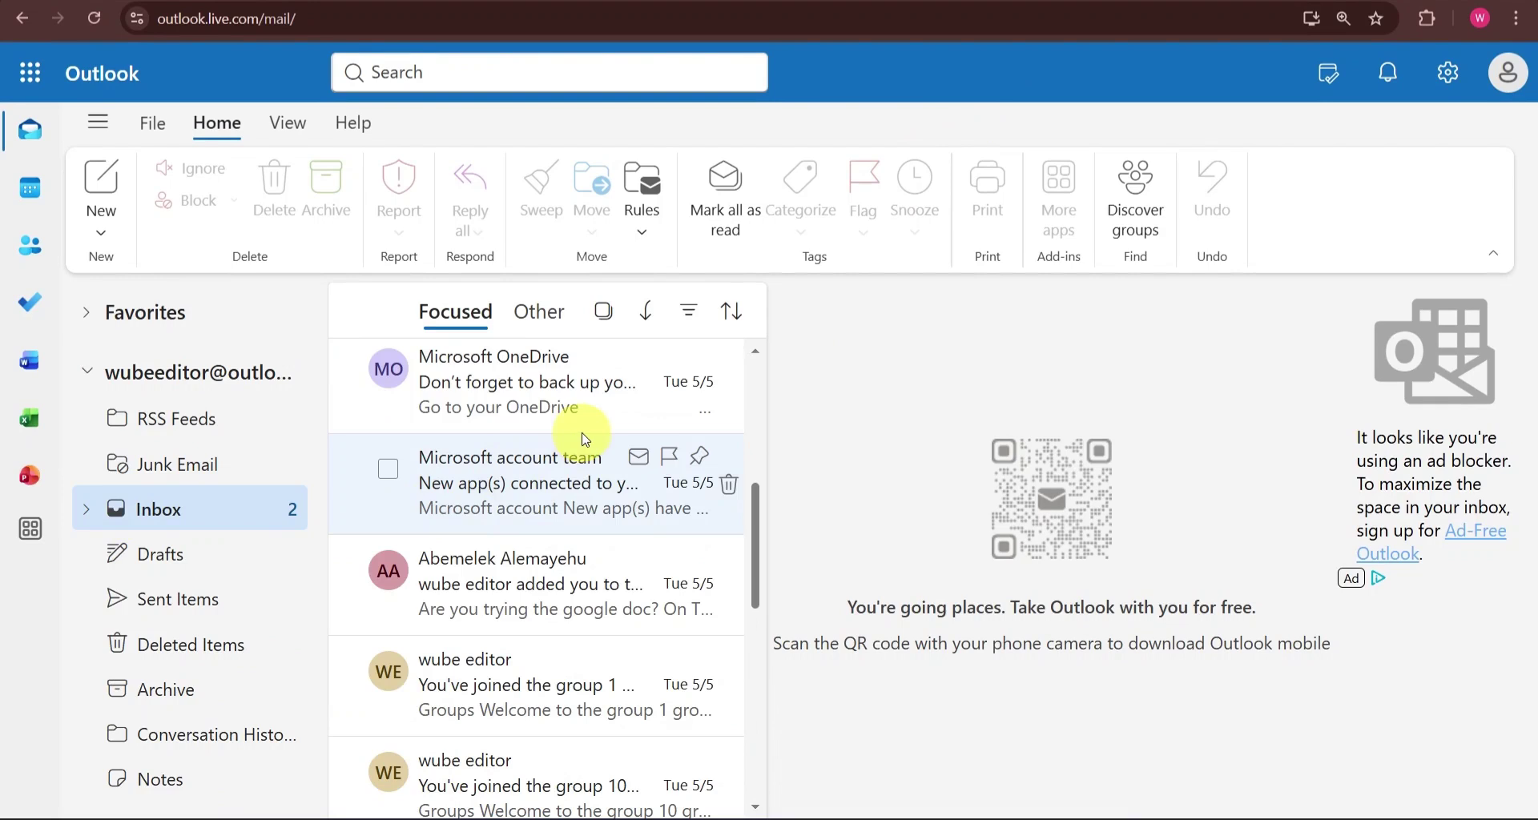
{"action": "scroll", "coordinate": [553, 593], "scroll_direction": "up", "scroll_amount": 1}
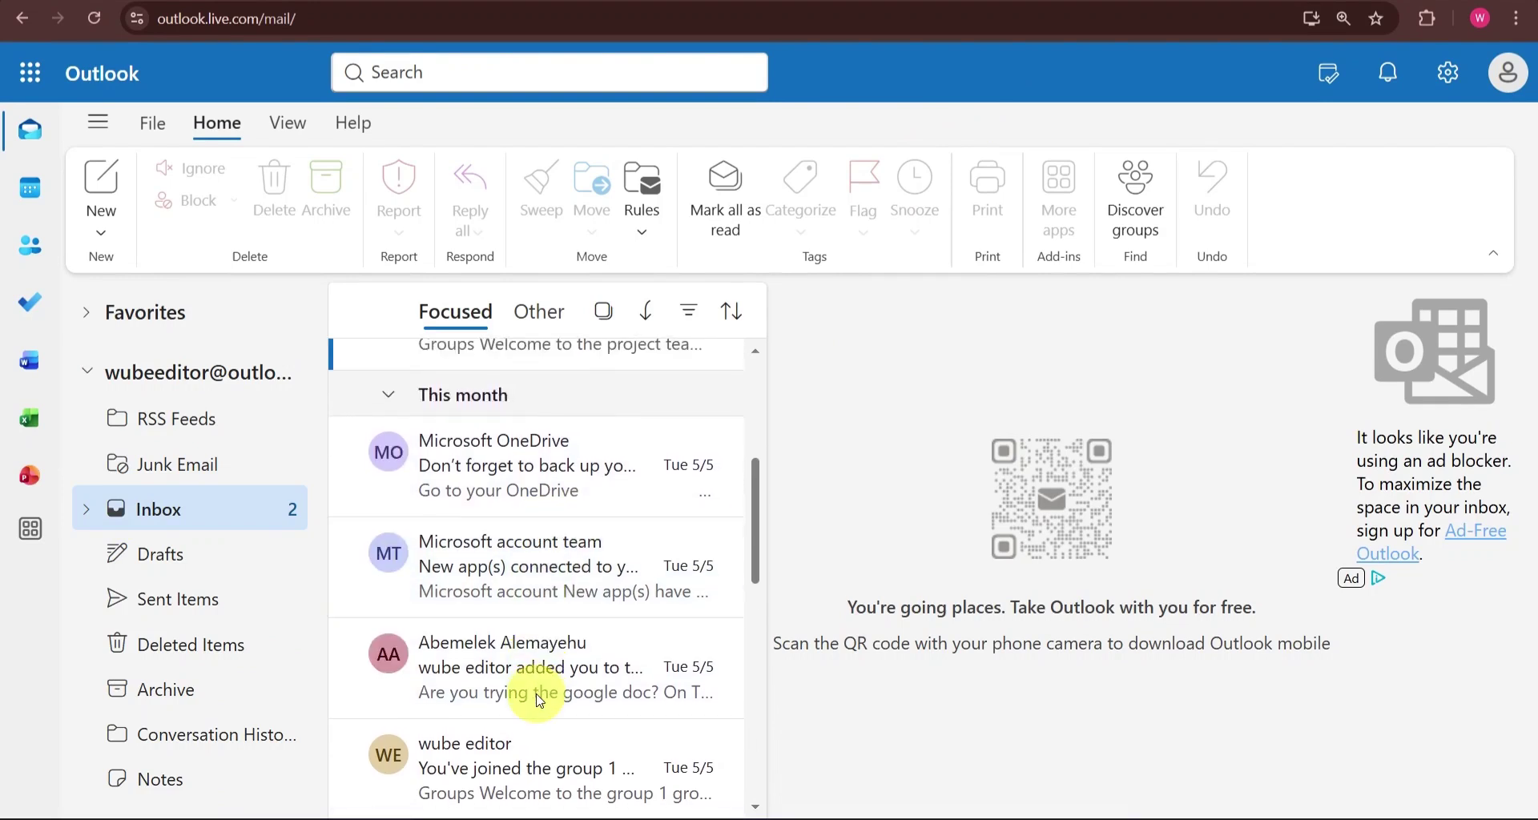
{"action": "left_click", "coordinate": [529, 656]}
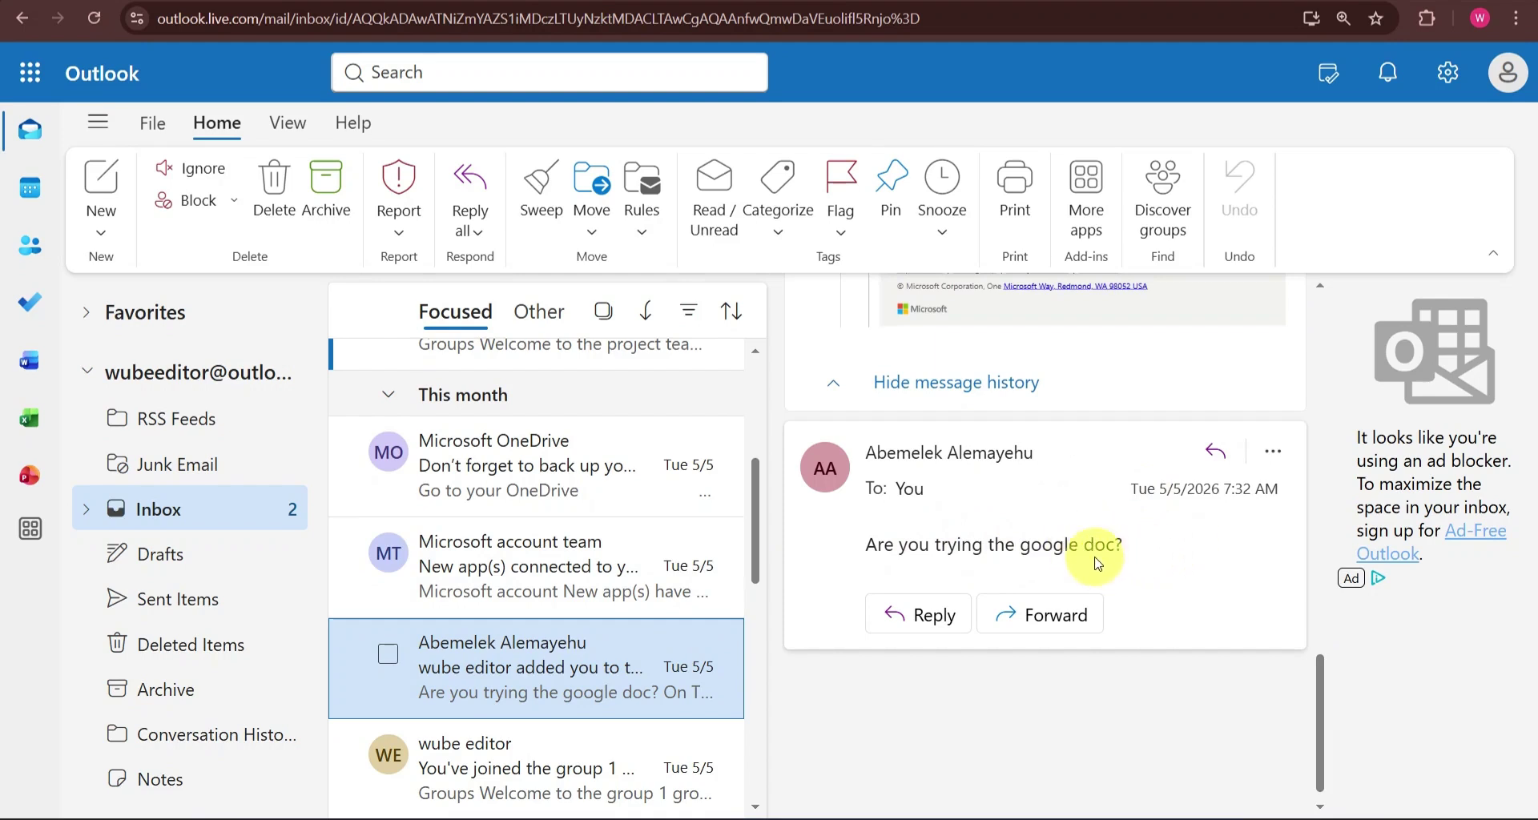
Copy the sentence "Are you trying the google doc?" from the opened message.
{"action": "left_click_drag", "start_coordinate": [1136, 552], "coordinate": [870, 534]}
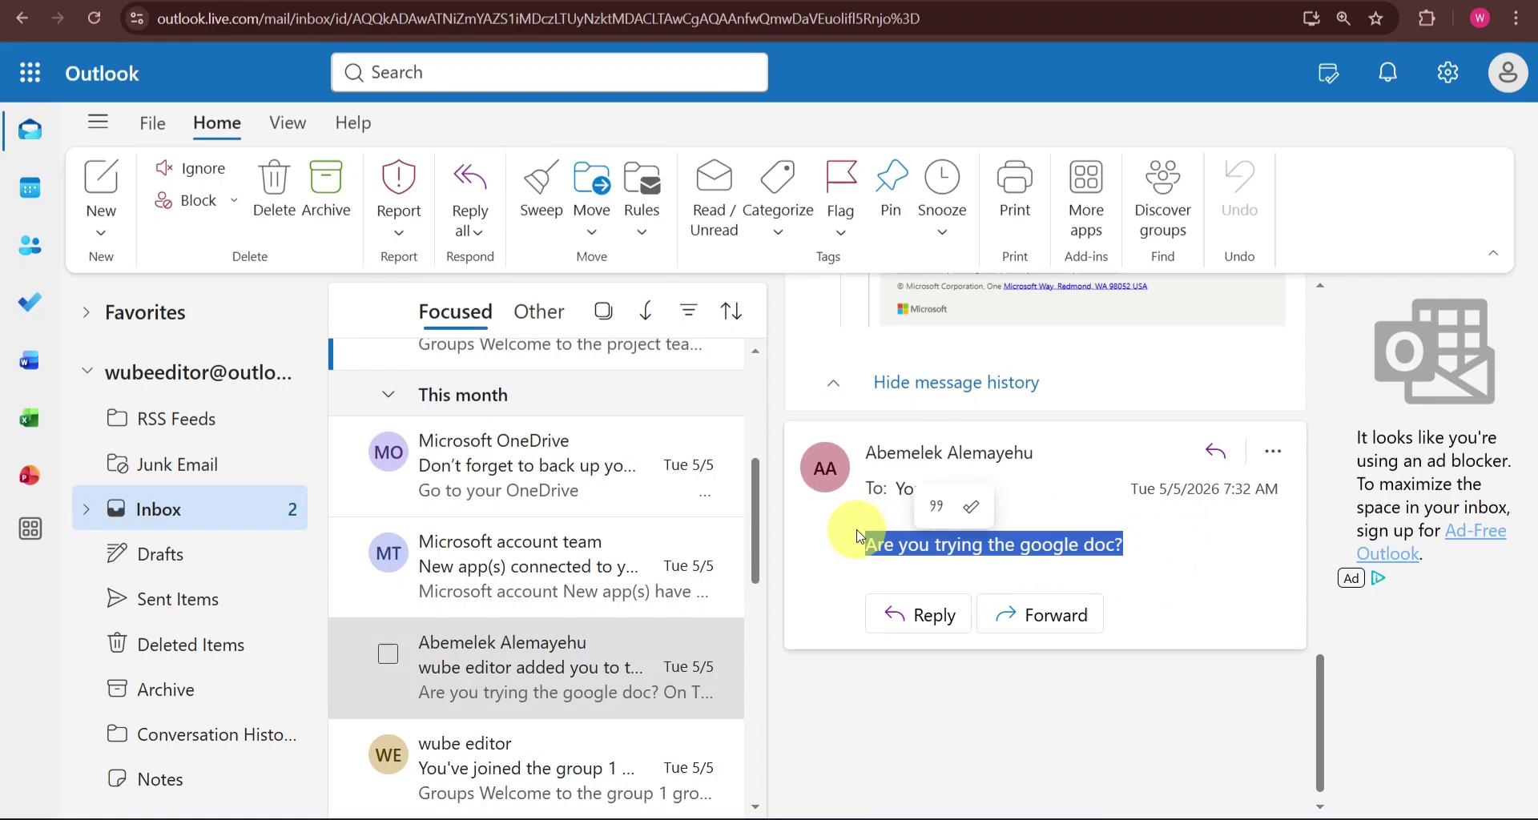
{"action": "right_click", "coordinate": [874, 543]}
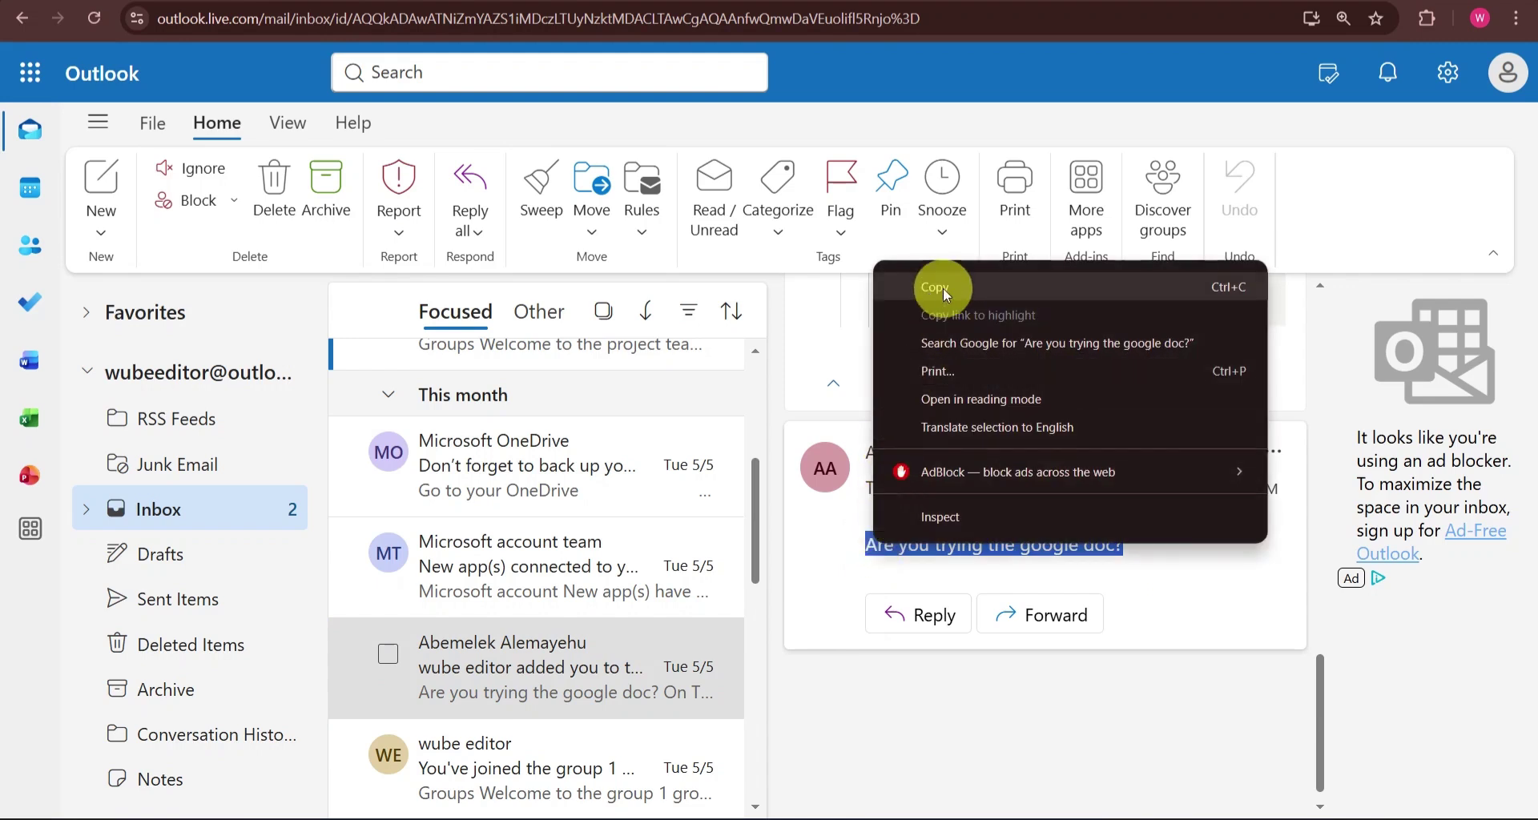
{"action": "left_click", "coordinate": [944, 287]}
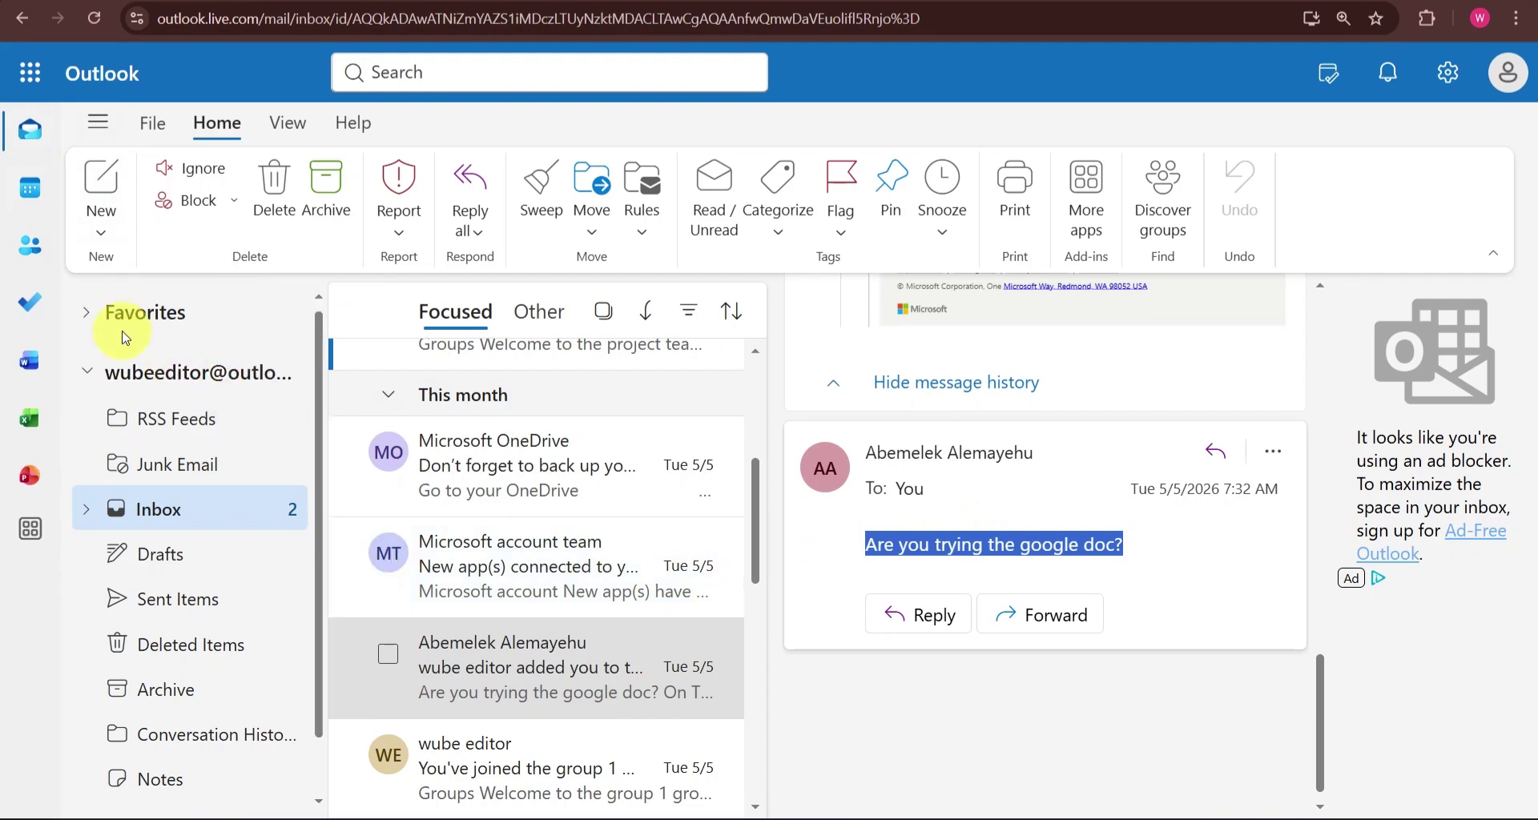
Start a new email, allow the site clipboard access, and paste the copied sentence into the message body.
{"action": "left_click", "coordinate": [105, 190]}
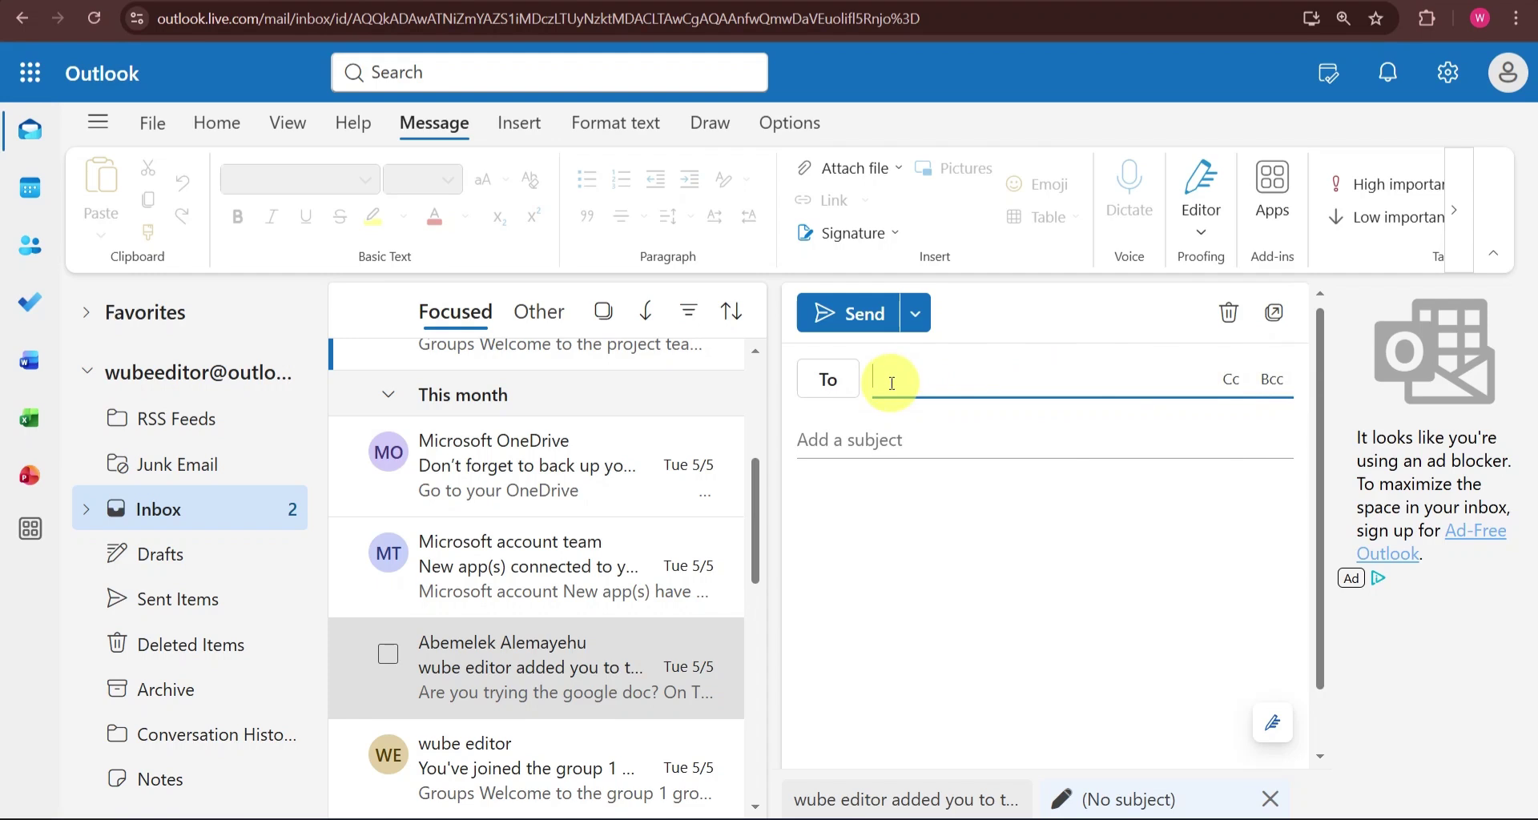
{"action": "left_click", "coordinate": [884, 384]}
{"action": "left_click", "coordinate": [818, 488]}
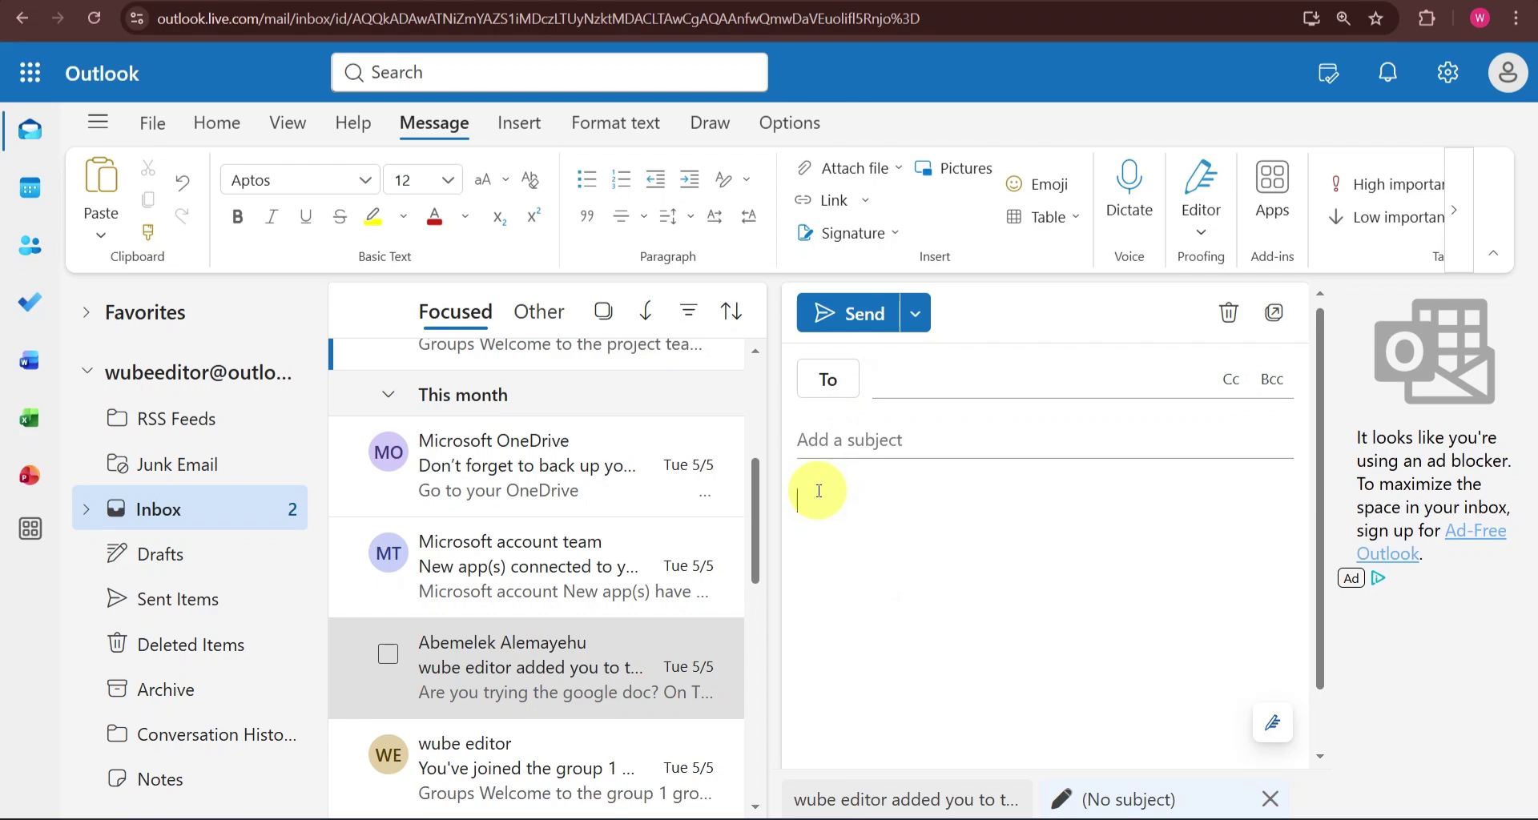
{"action": "right_click", "coordinate": [818, 491]}
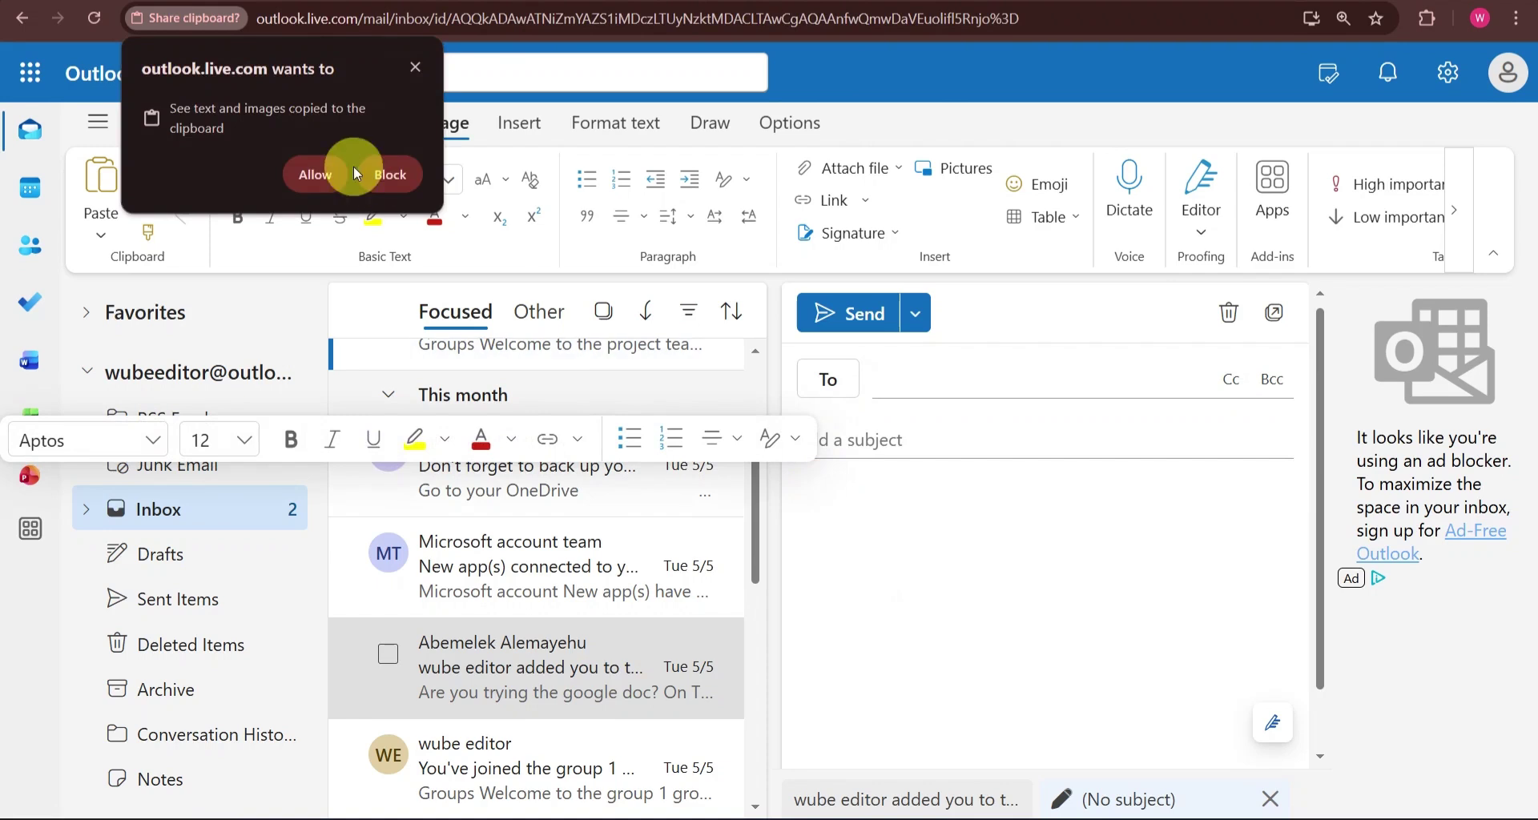
{"action": "left_click", "coordinate": [317, 173]}
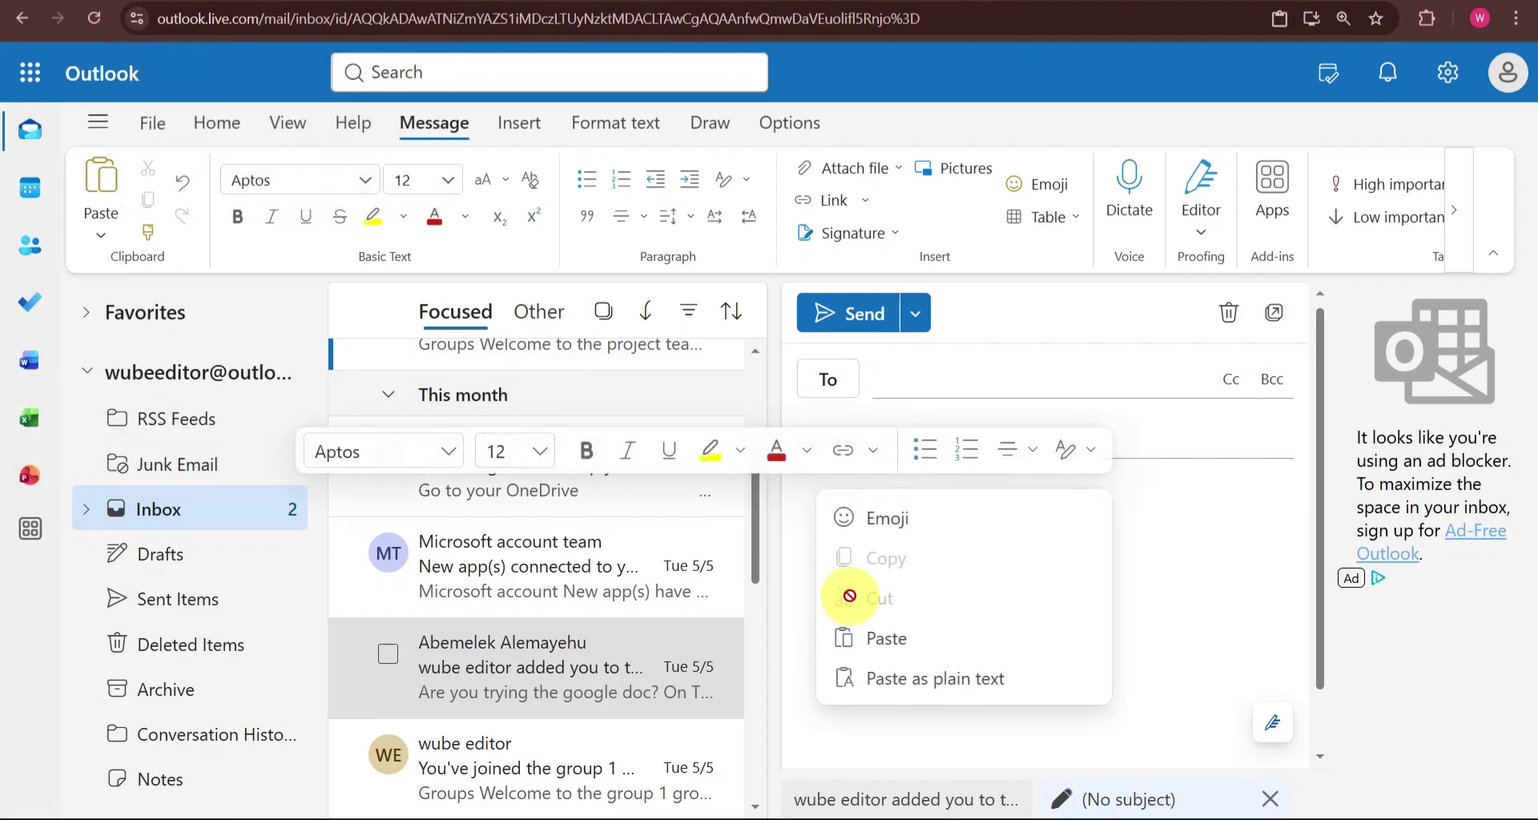
{"action": "left_click", "coordinate": [1163, 499]}
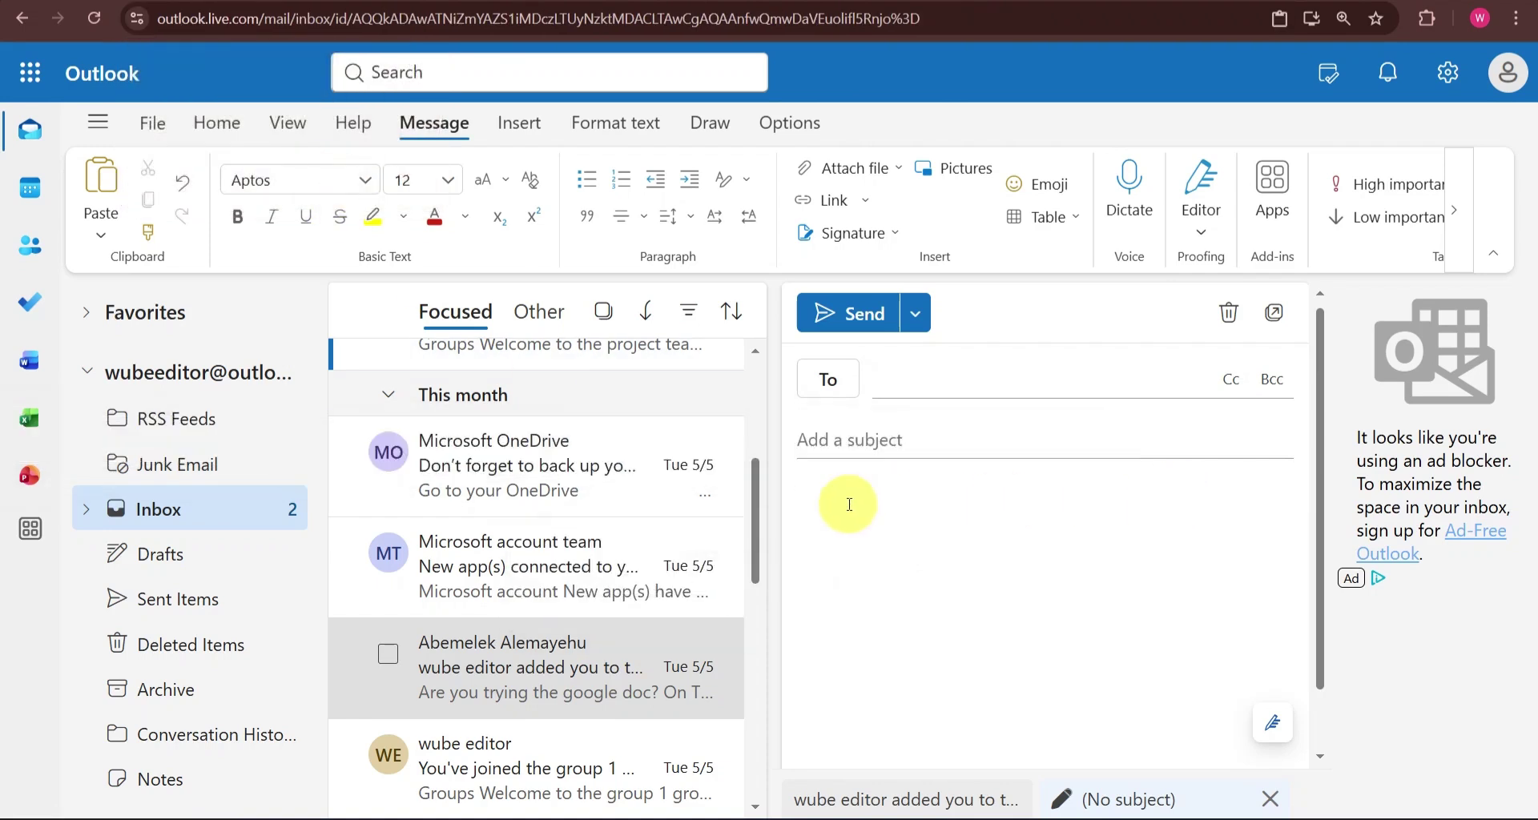
{"action": "right_click", "coordinate": [850, 504]}
{"action": "left_click", "coordinate": [909, 649]}
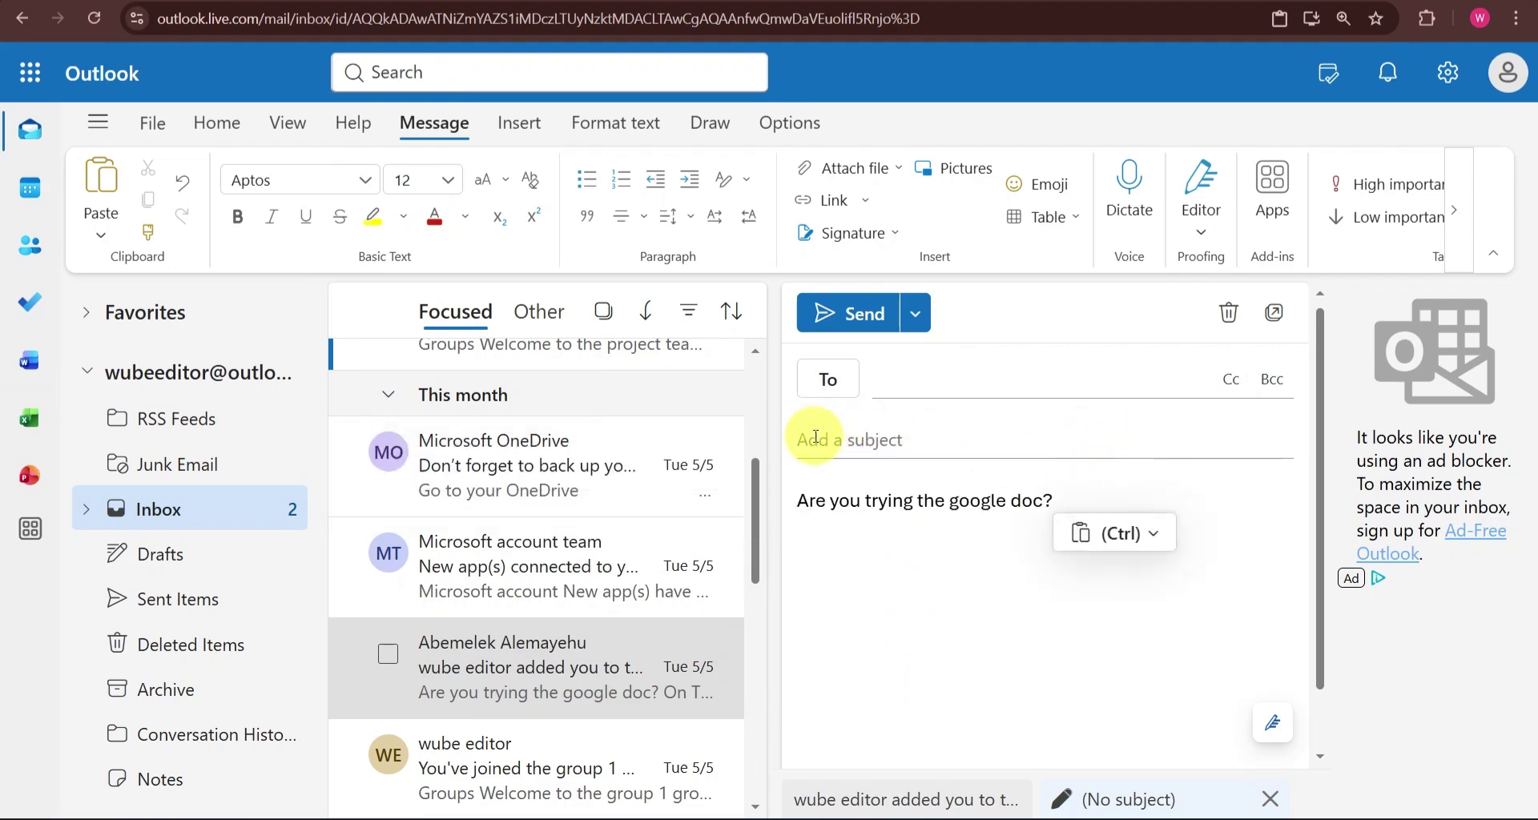
Address the new email to the second suggested contact and enter "my res" as the subject.
{"action": "left_click", "coordinate": [901, 373]}
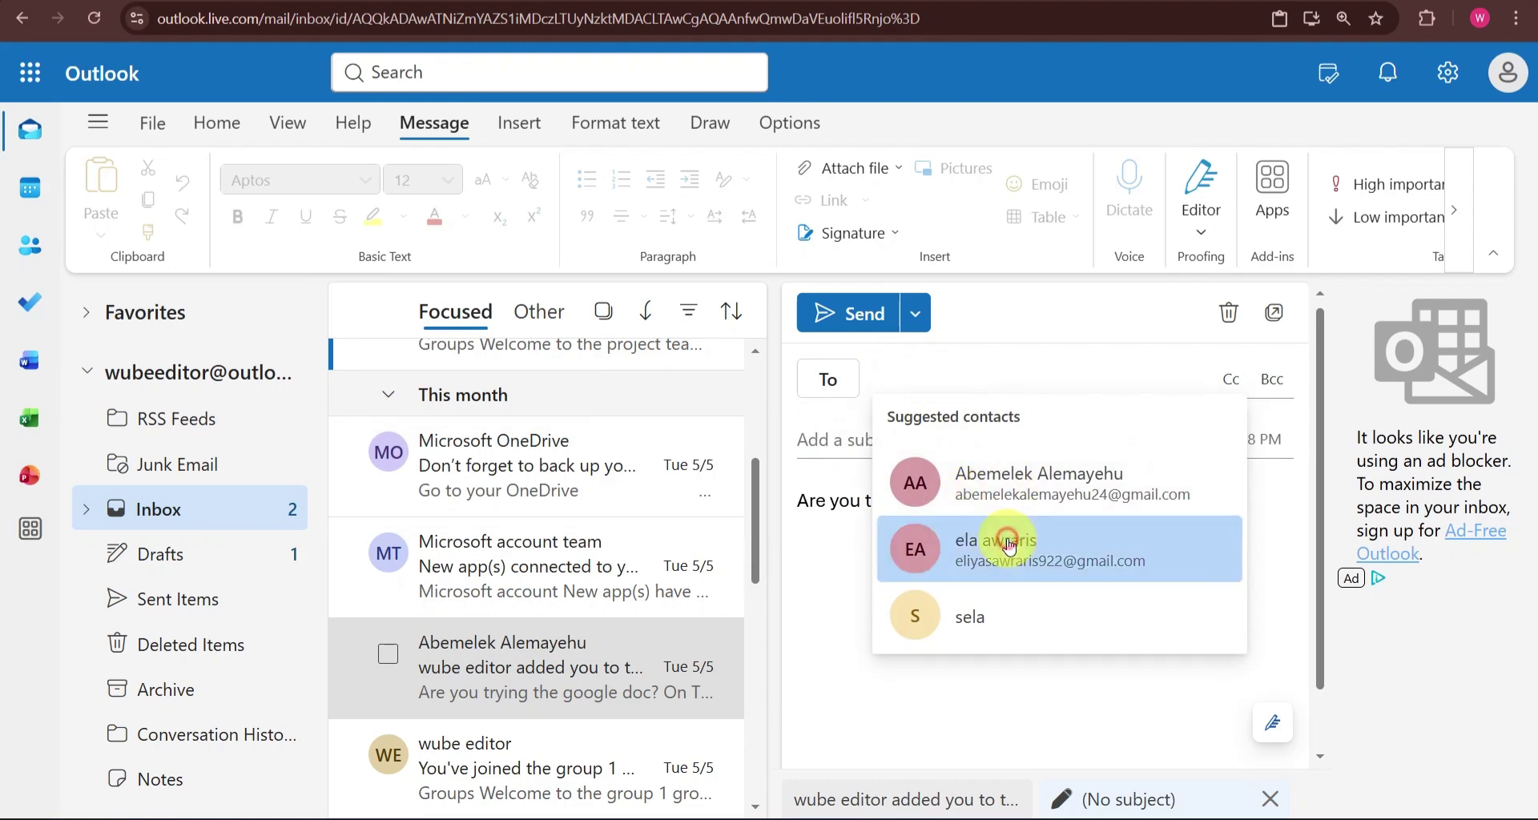
{"action": "left_click", "coordinate": [1009, 547]}
{"action": "left_click", "coordinate": [870, 443]}
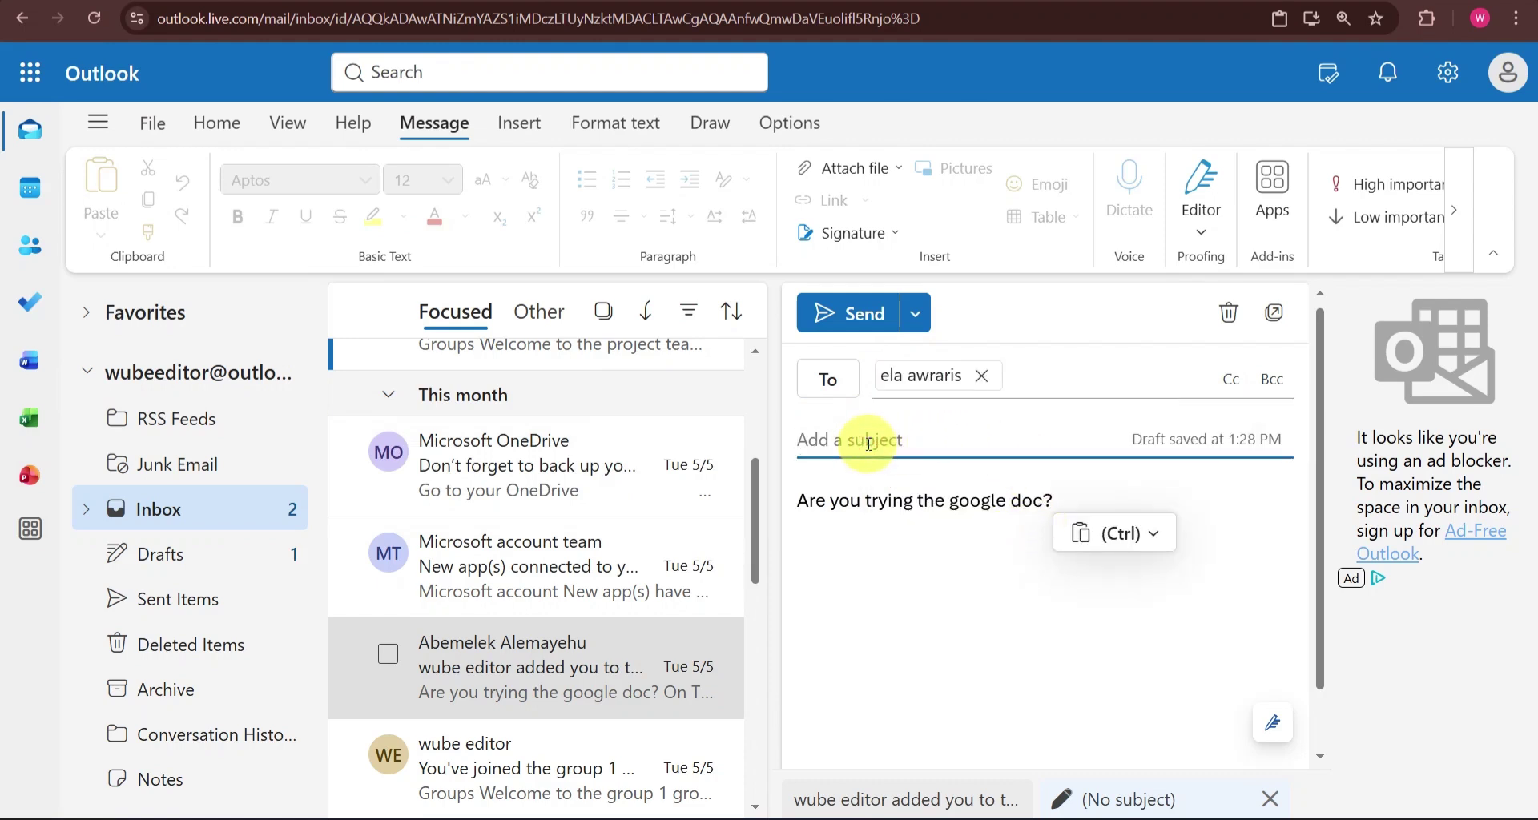
{"action": "type", "text": "my res"}
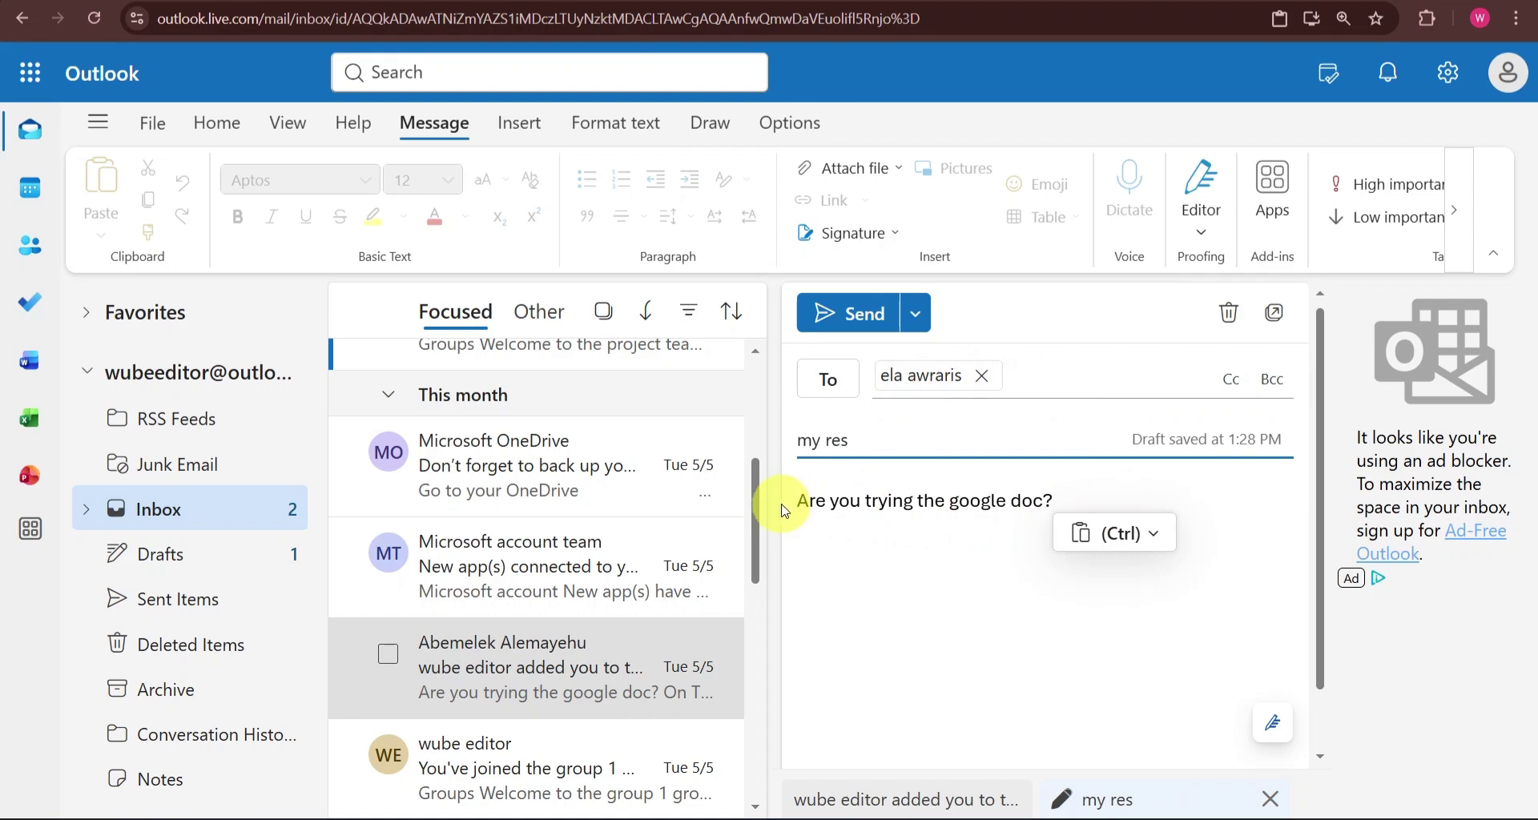
Apply the text-only paste option to the pasted sentence in the email body.
{"action": "left_click", "coordinate": [800, 519]}
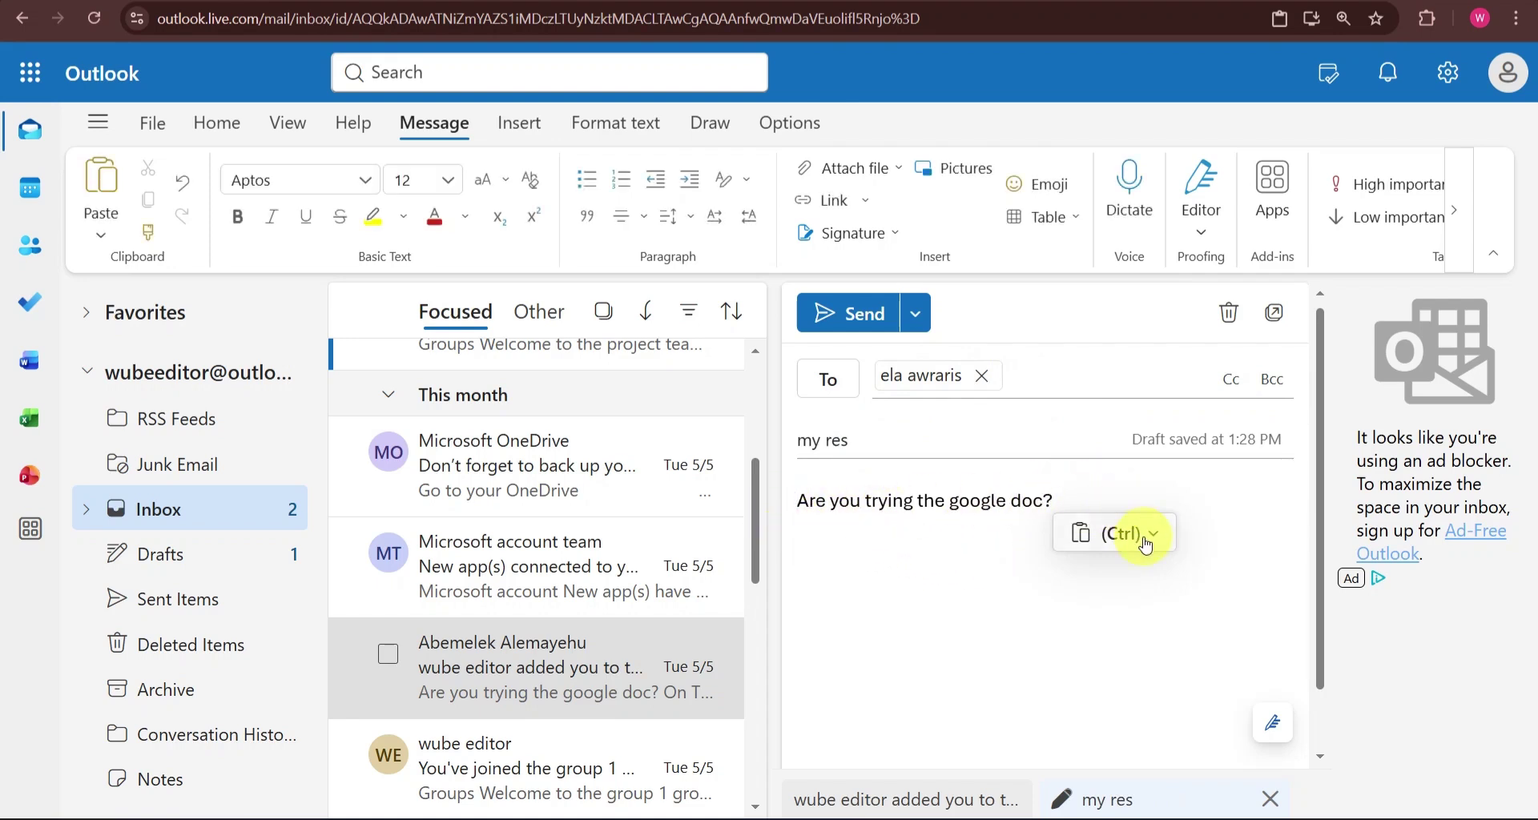
{"action": "left_click", "coordinate": [1154, 542]}
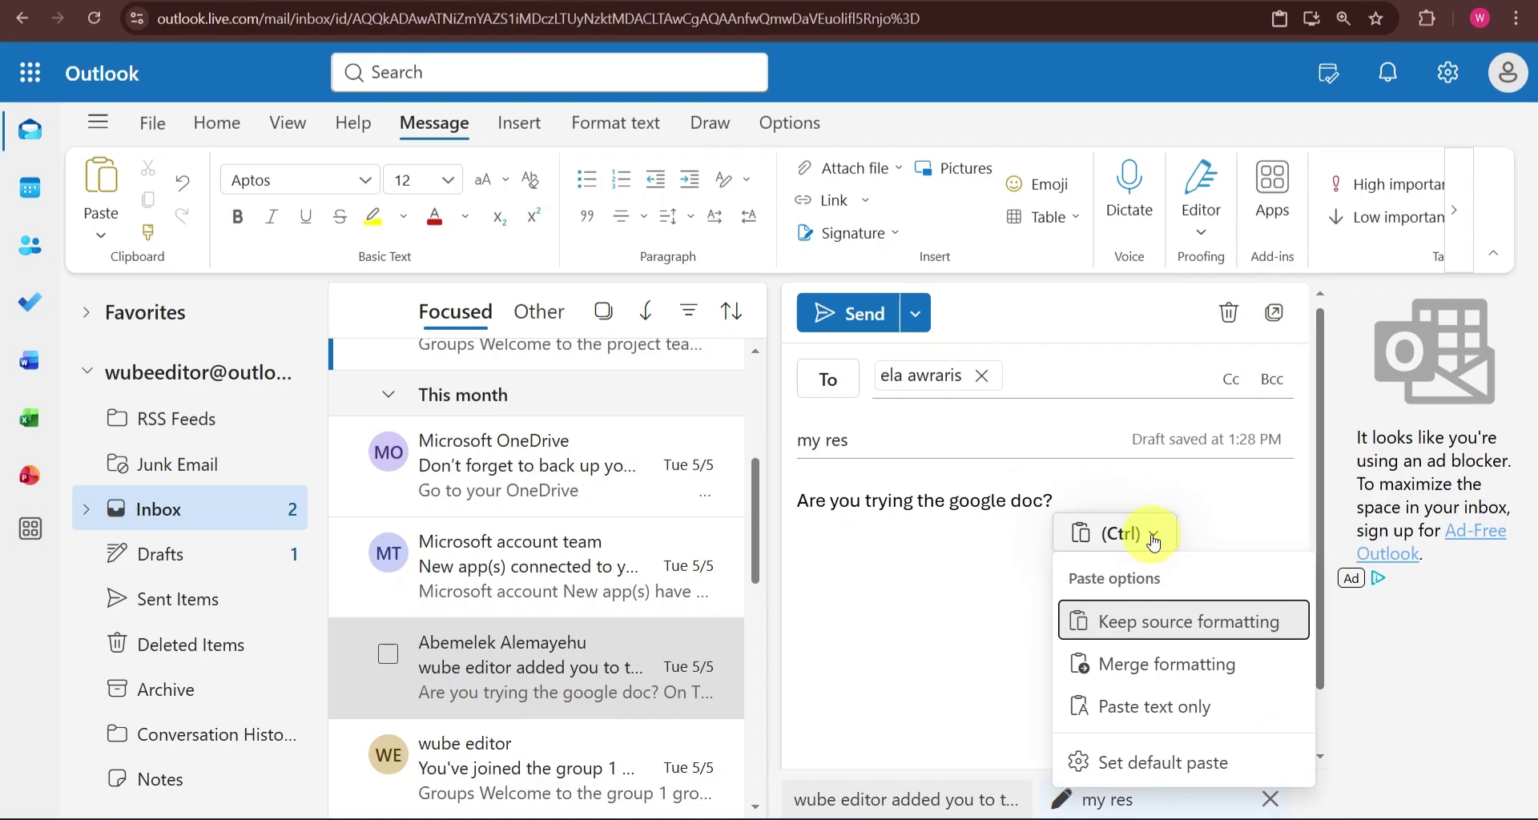
{"action": "left_click", "coordinate": [1158, 692]}
{"action": "left_click_drag", "start_coordinate": [923, 506], "coordinate": [918, 505]}
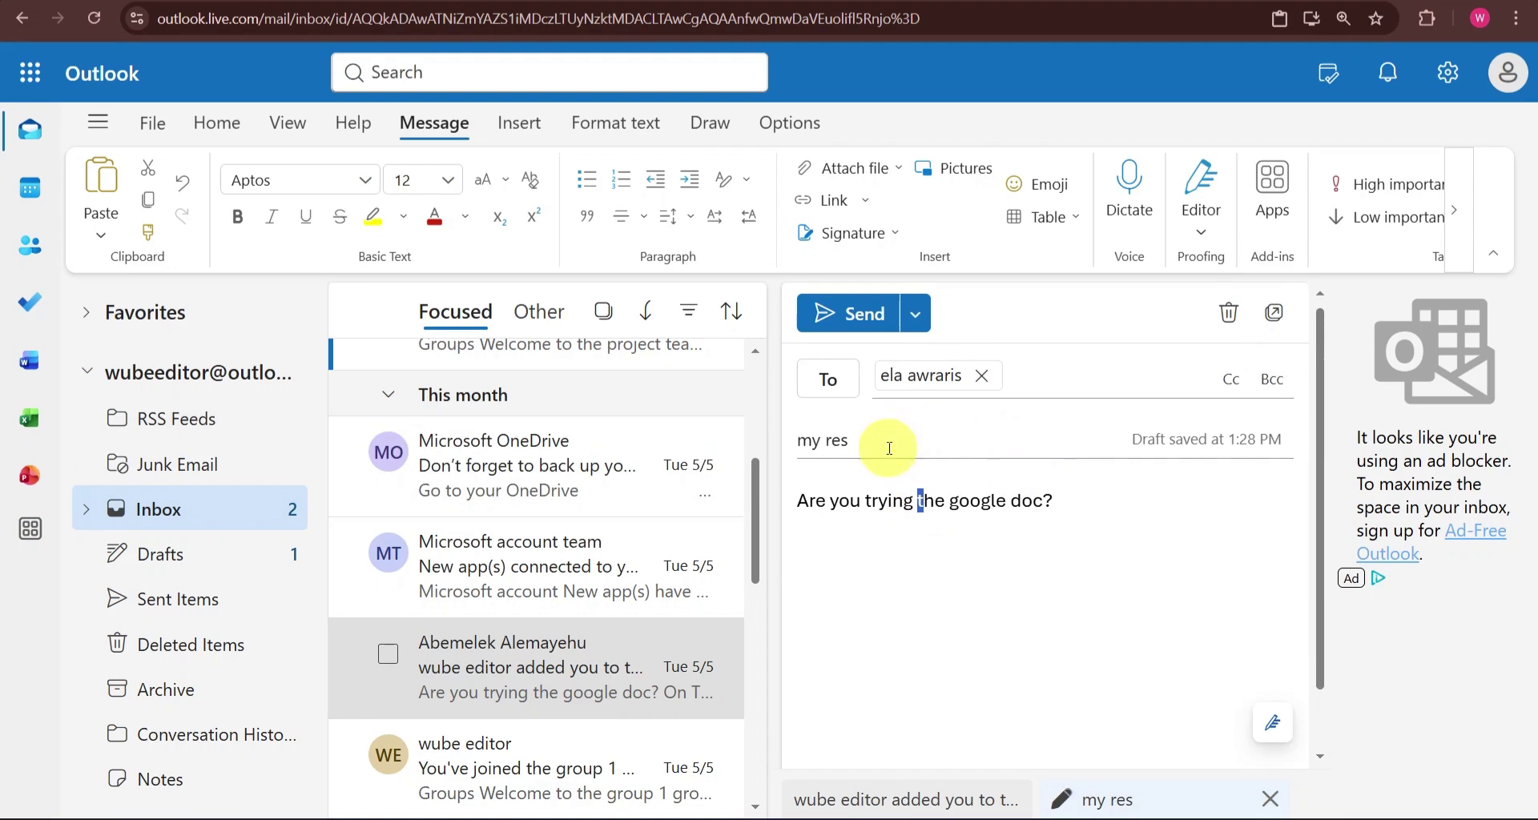
{"action": "left_click", "coordinate": [884, 449]}
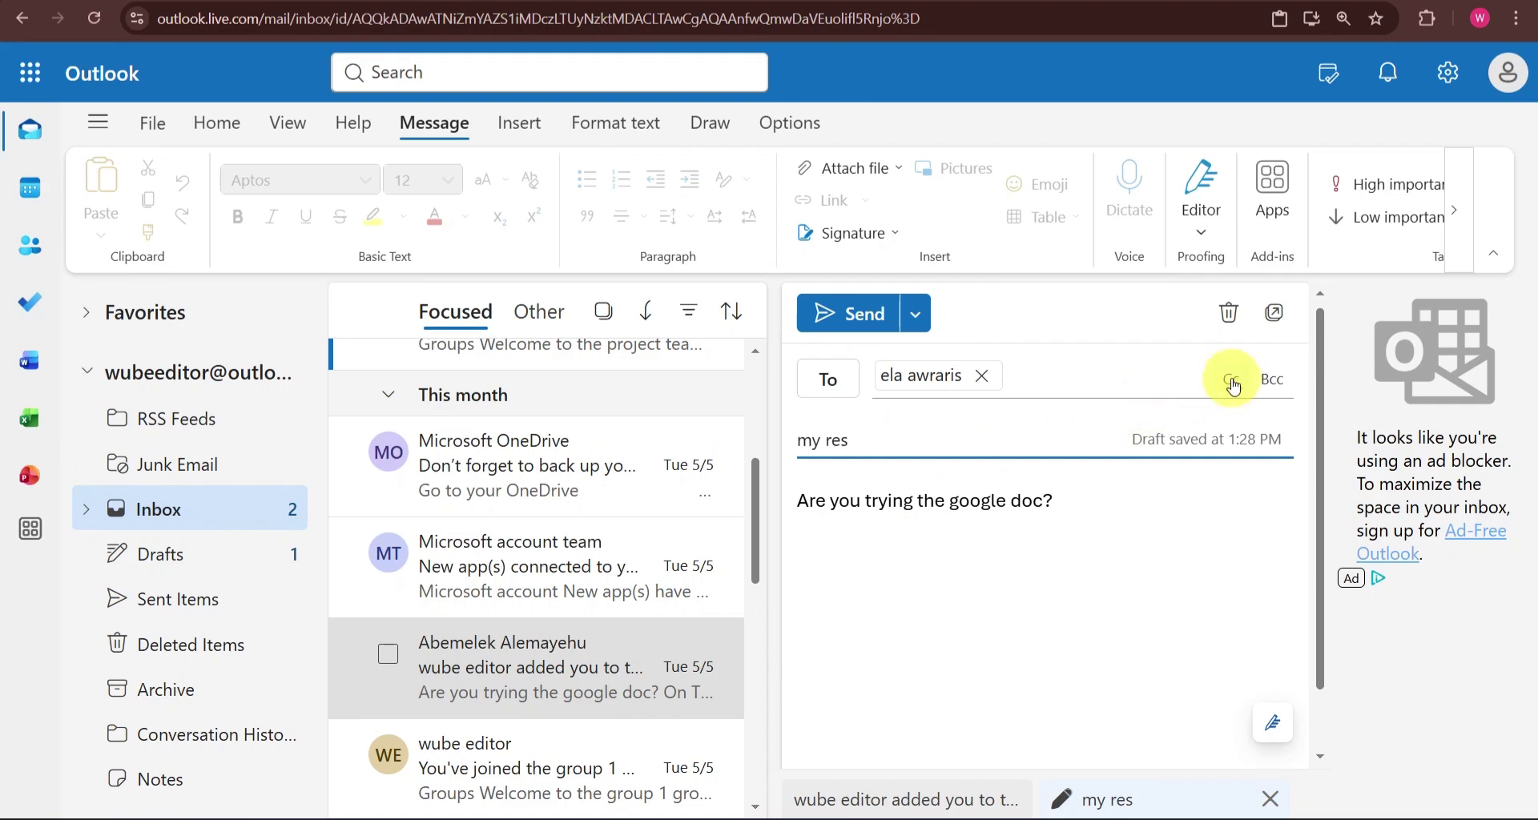
{"action": "left_click", "coordinate": [915, 319]}
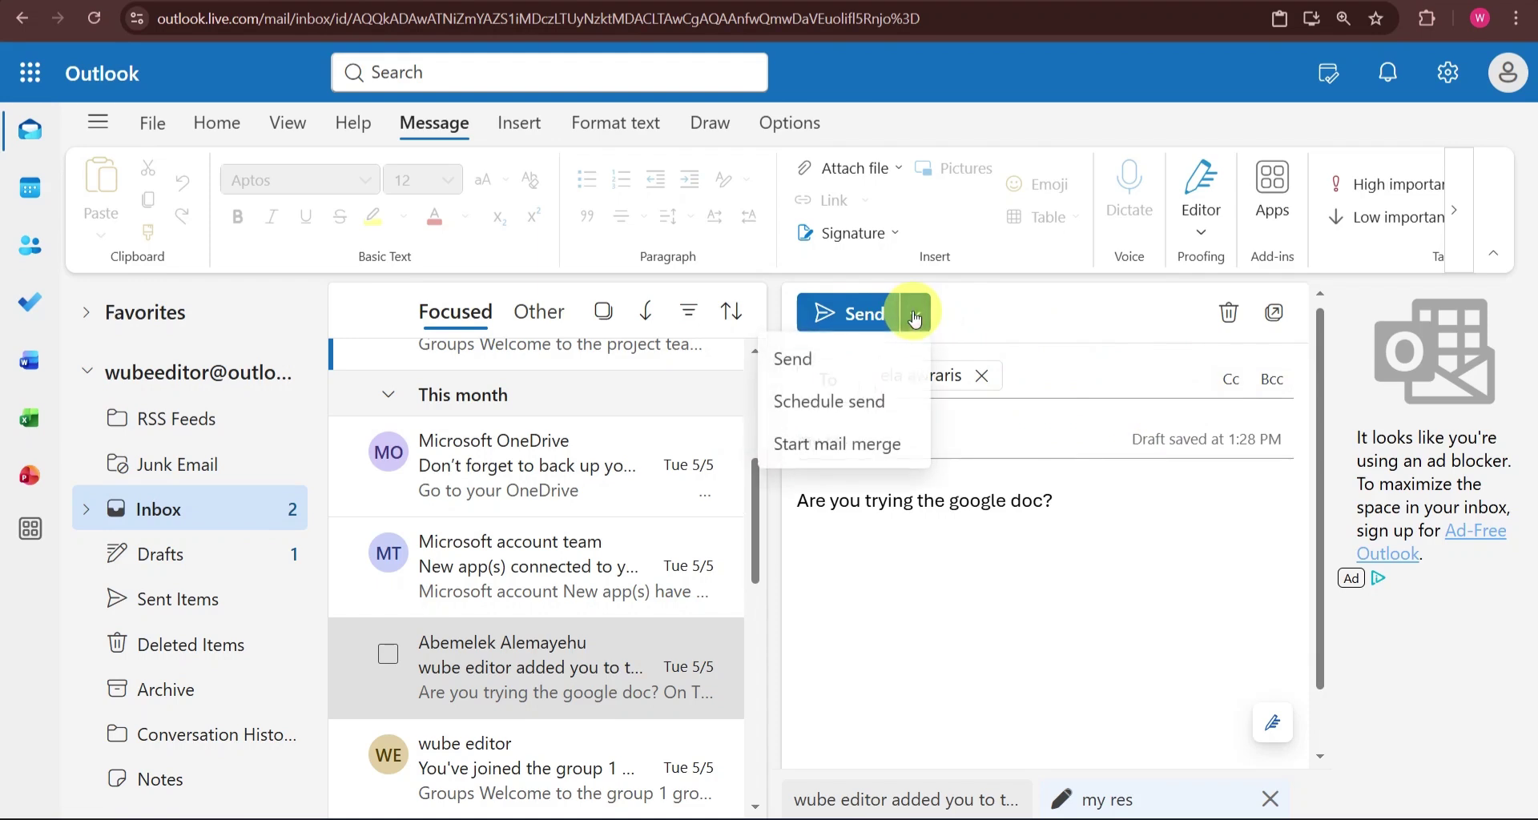
{"action": "left_click", "coordinate": [983, 333]}
{"action": "left_click", "coordinate": [1046, 370]}
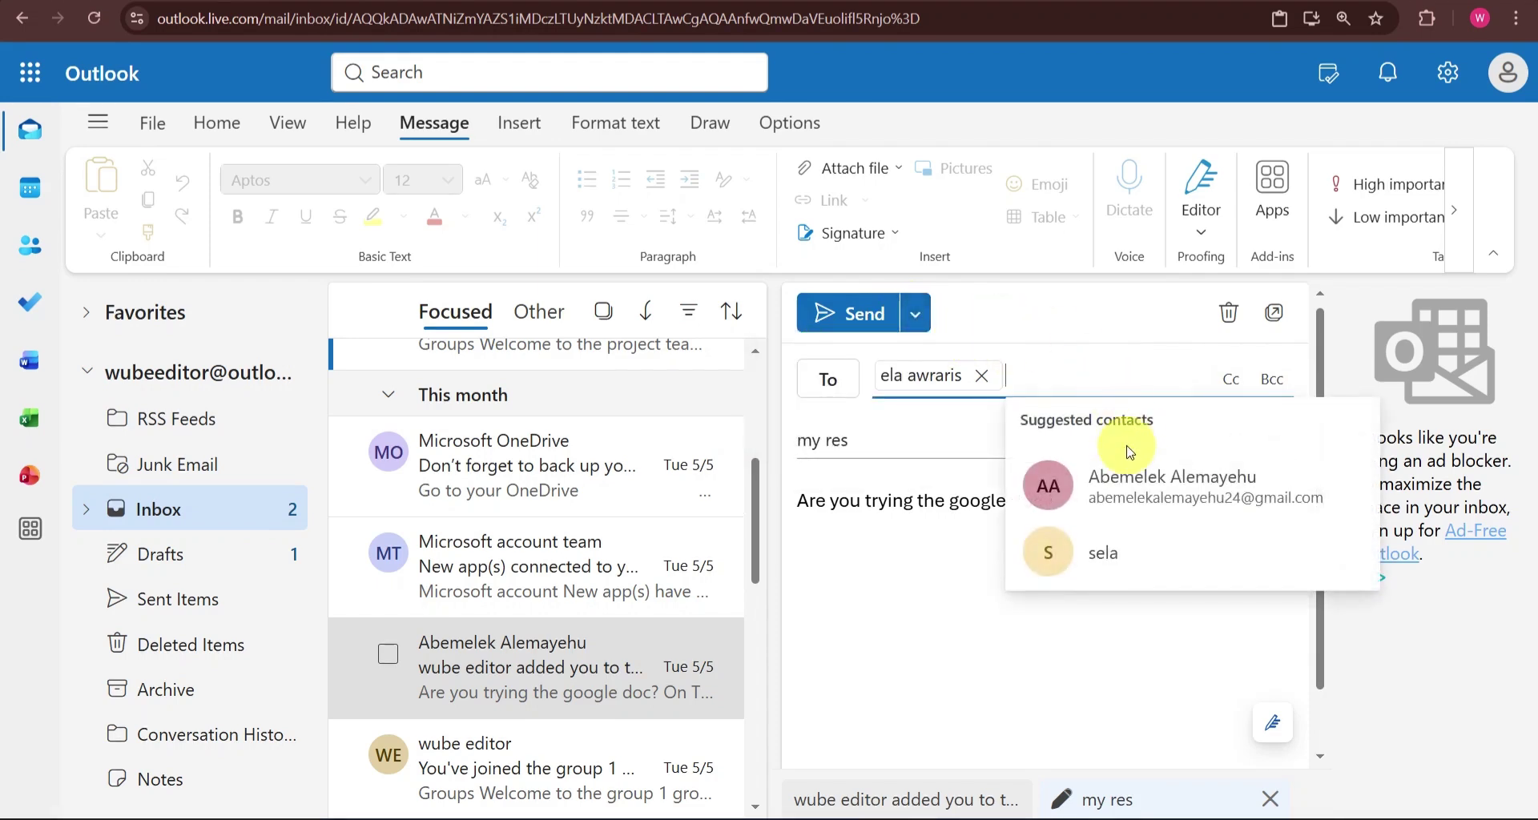
{"action": "left_click", "coordinate": [912, 315]}
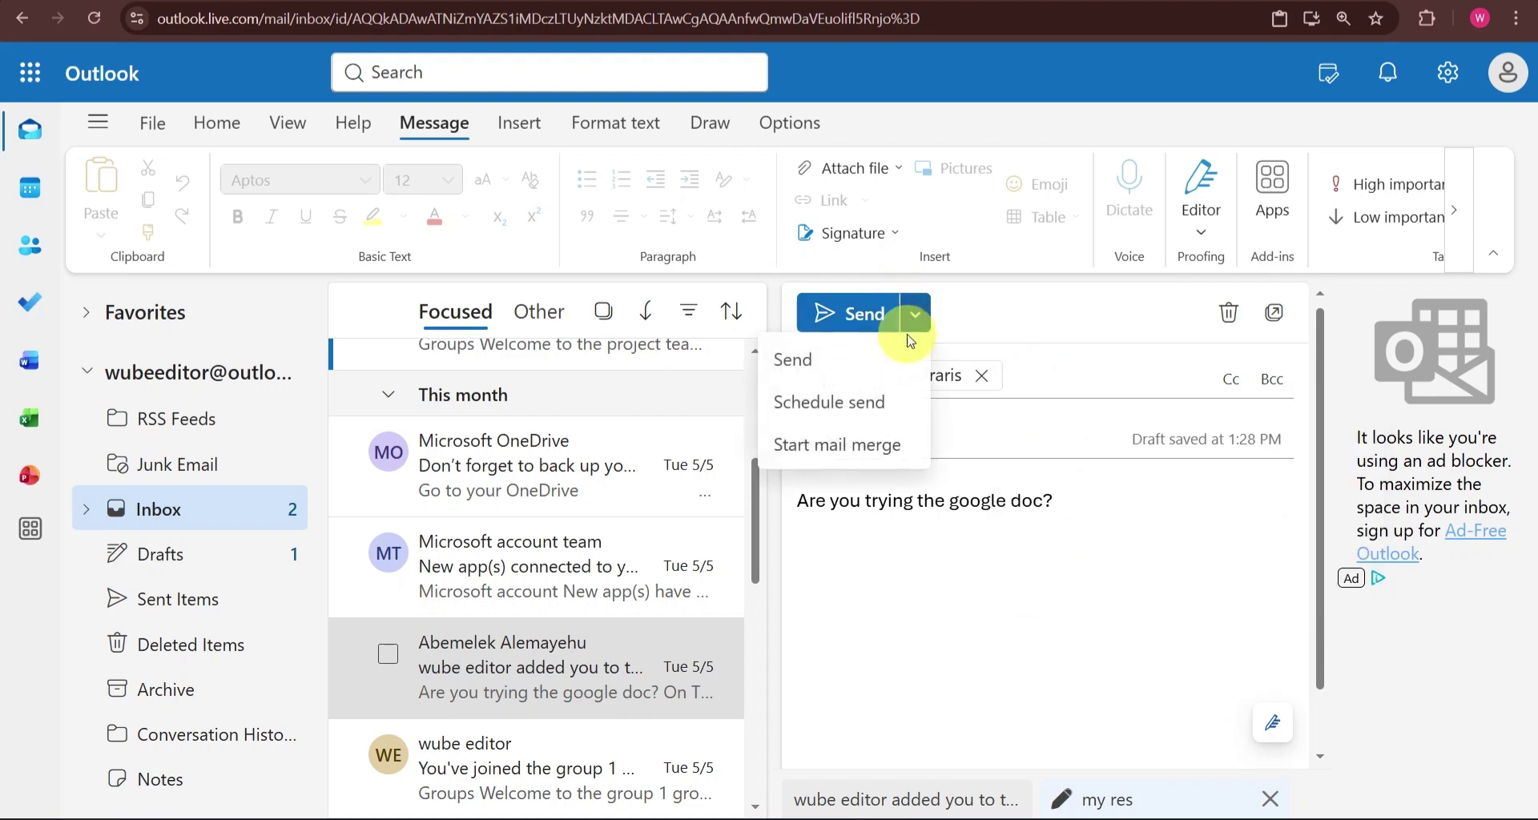
{"action": "left_click", "coordinate": [1005, 464]}
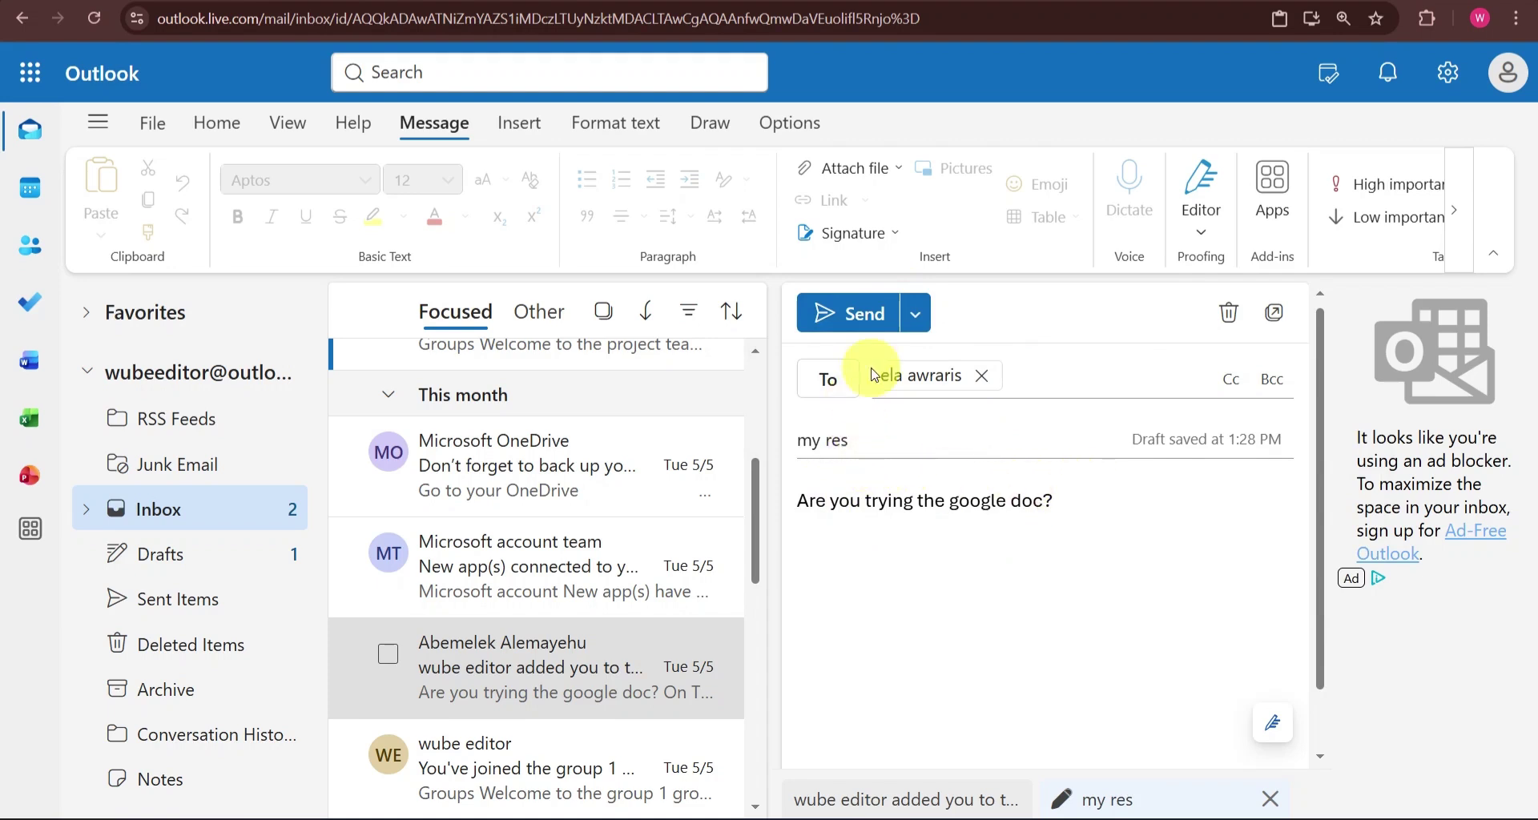
Send the "my res" email immediately.
{"action": "left_click", "coordinate": [918, 327]}
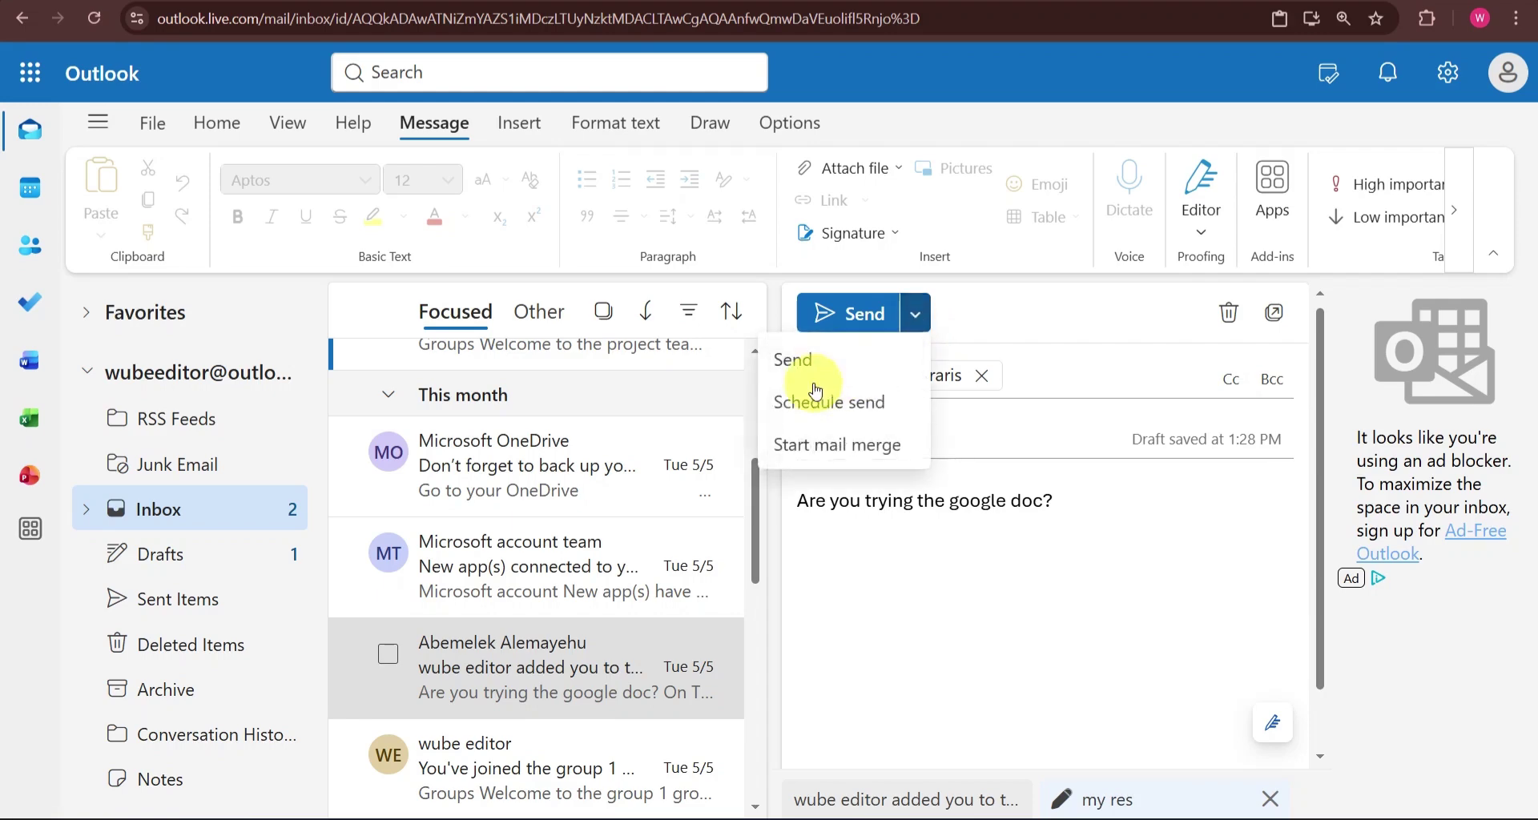
{"action": "left_click", "coordinate": [864, 354]}
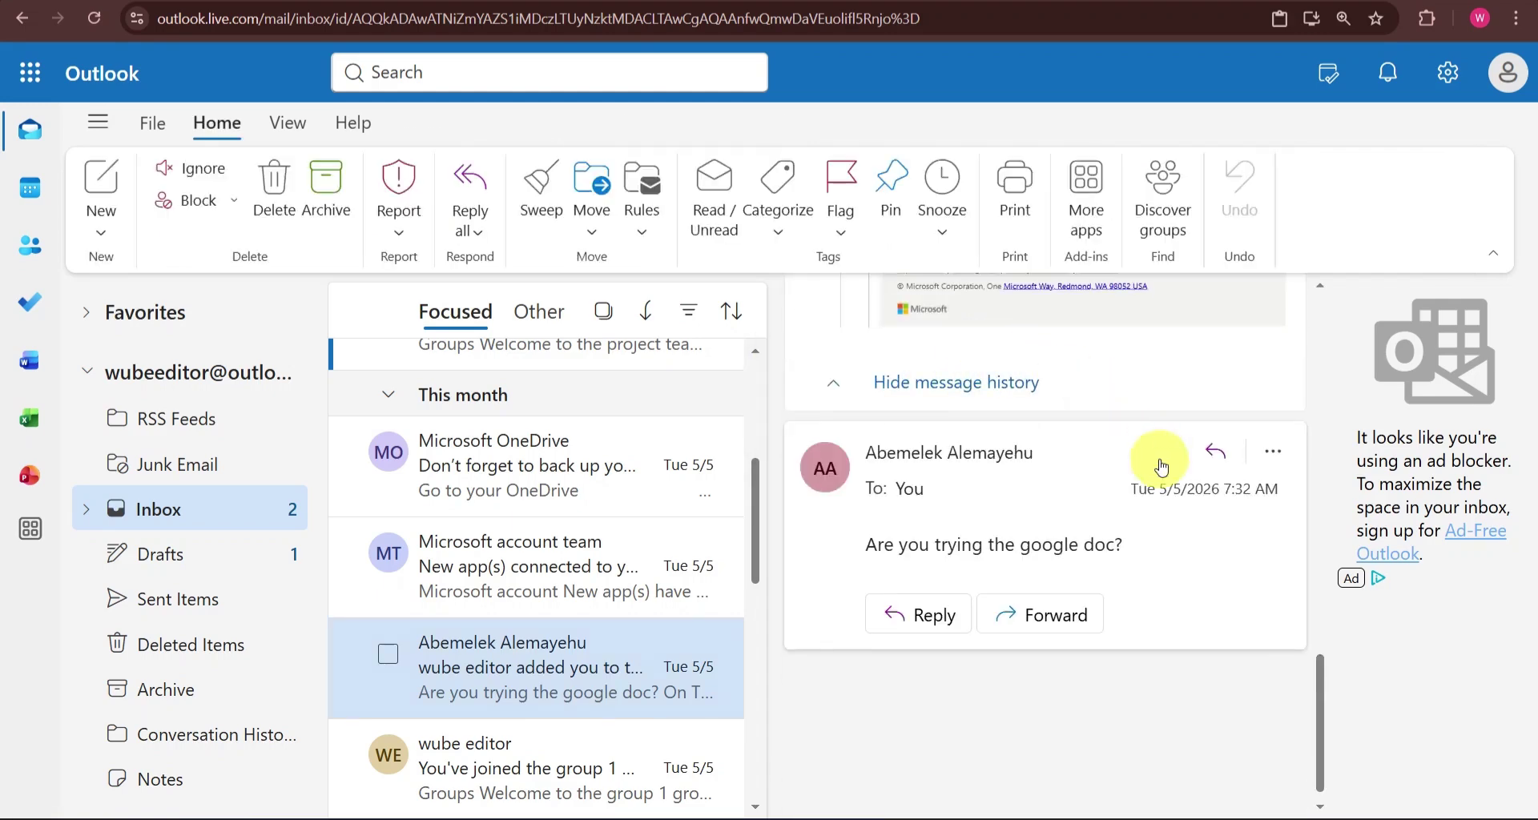
{"action": "scroll", "coordinate": [964, 458], "scroll_direction": "up", "scroll_amount": 12}
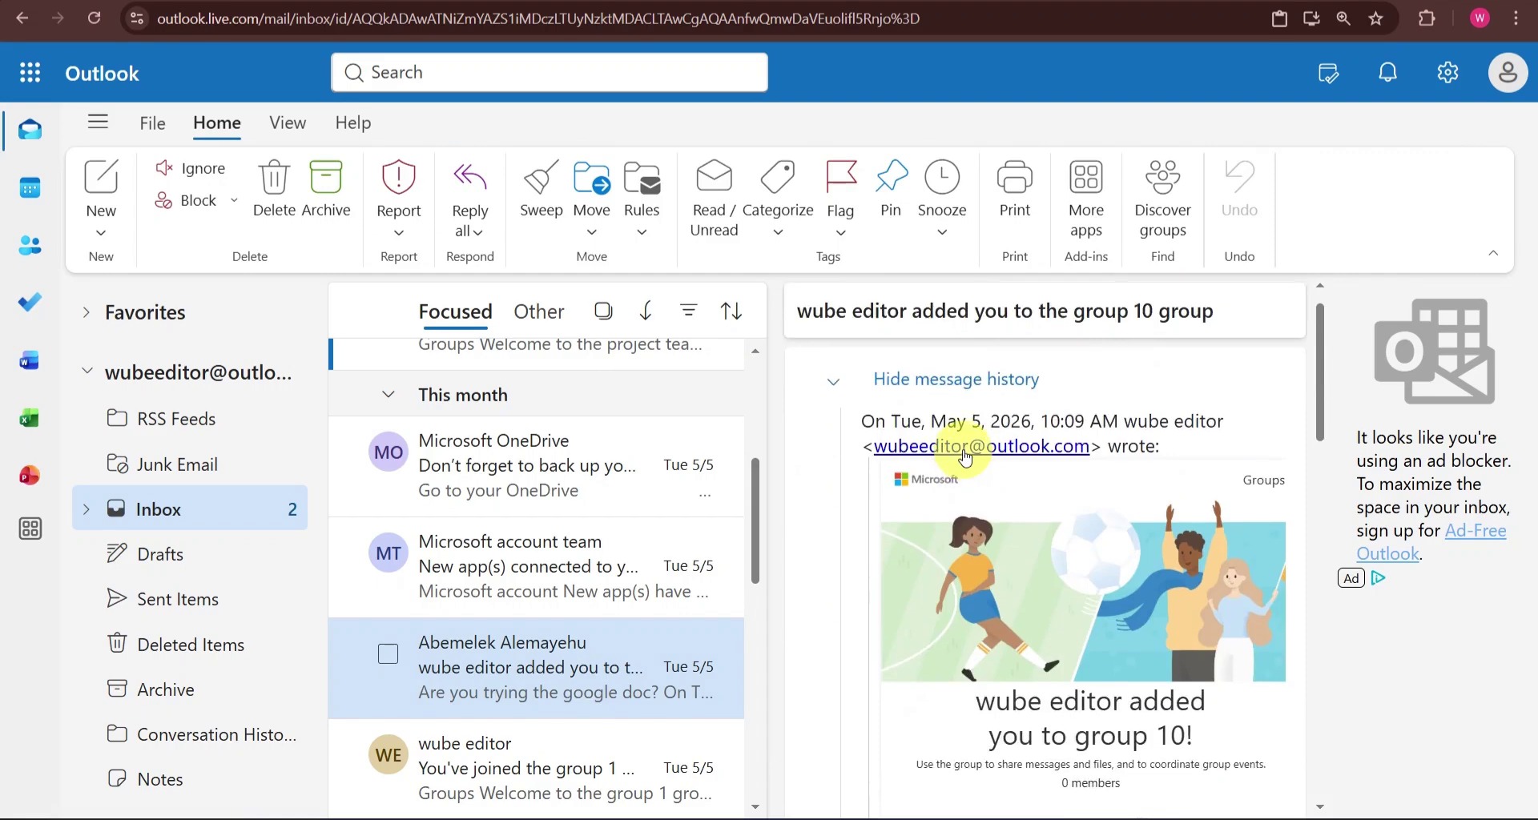
{"action": "scroll", "coordinate": [964, 458], "scroll_direction": "down", "scroll_amount": 13}
{"action": "scroll", "coordinate": [964, 459], "scroll_direction": "up", "scroll_amount": 13}
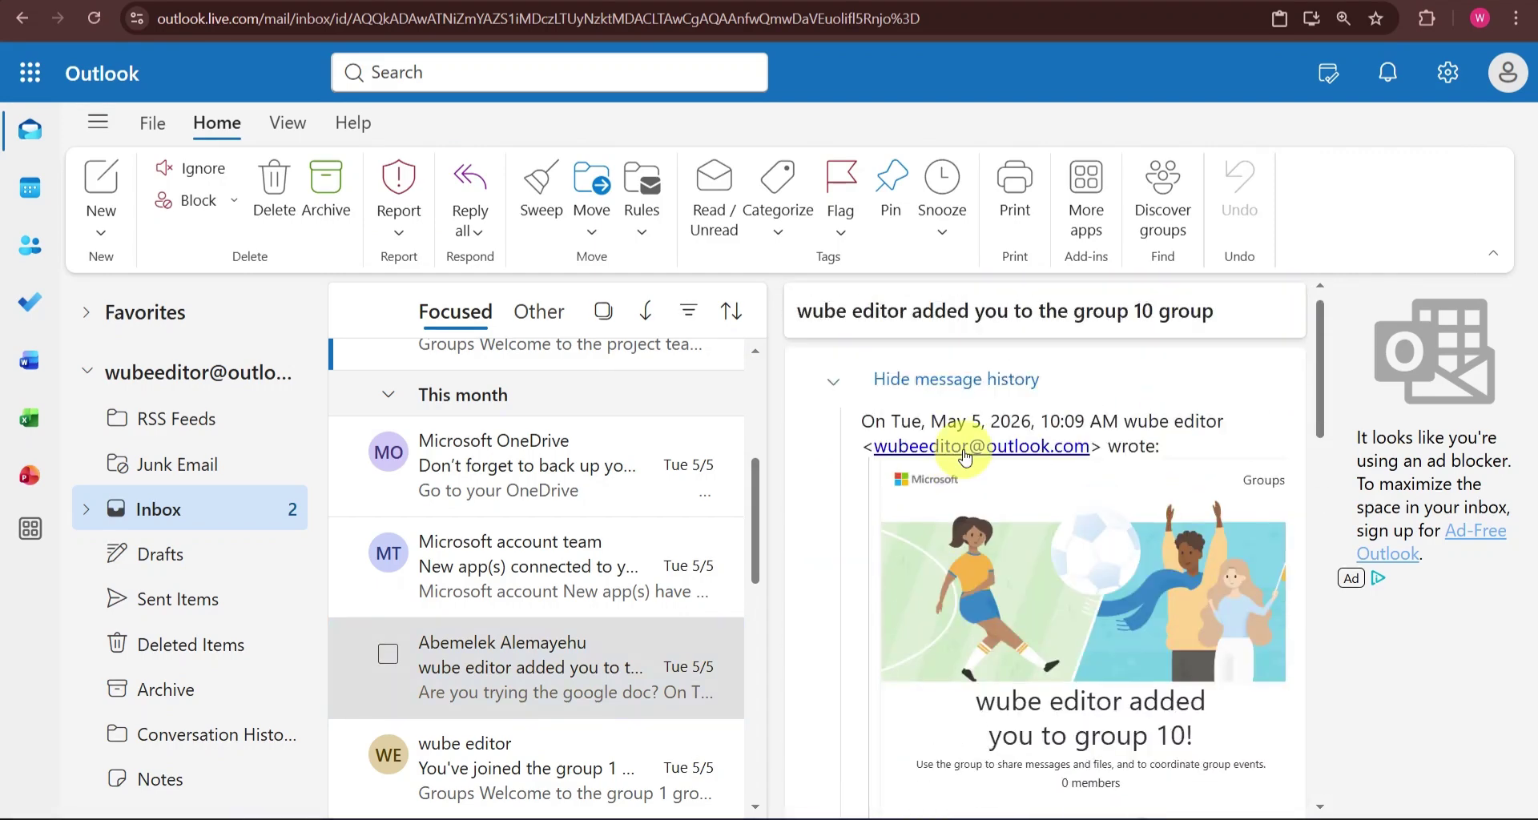
{"action": "left_click", "coordinate": [388, 653]}
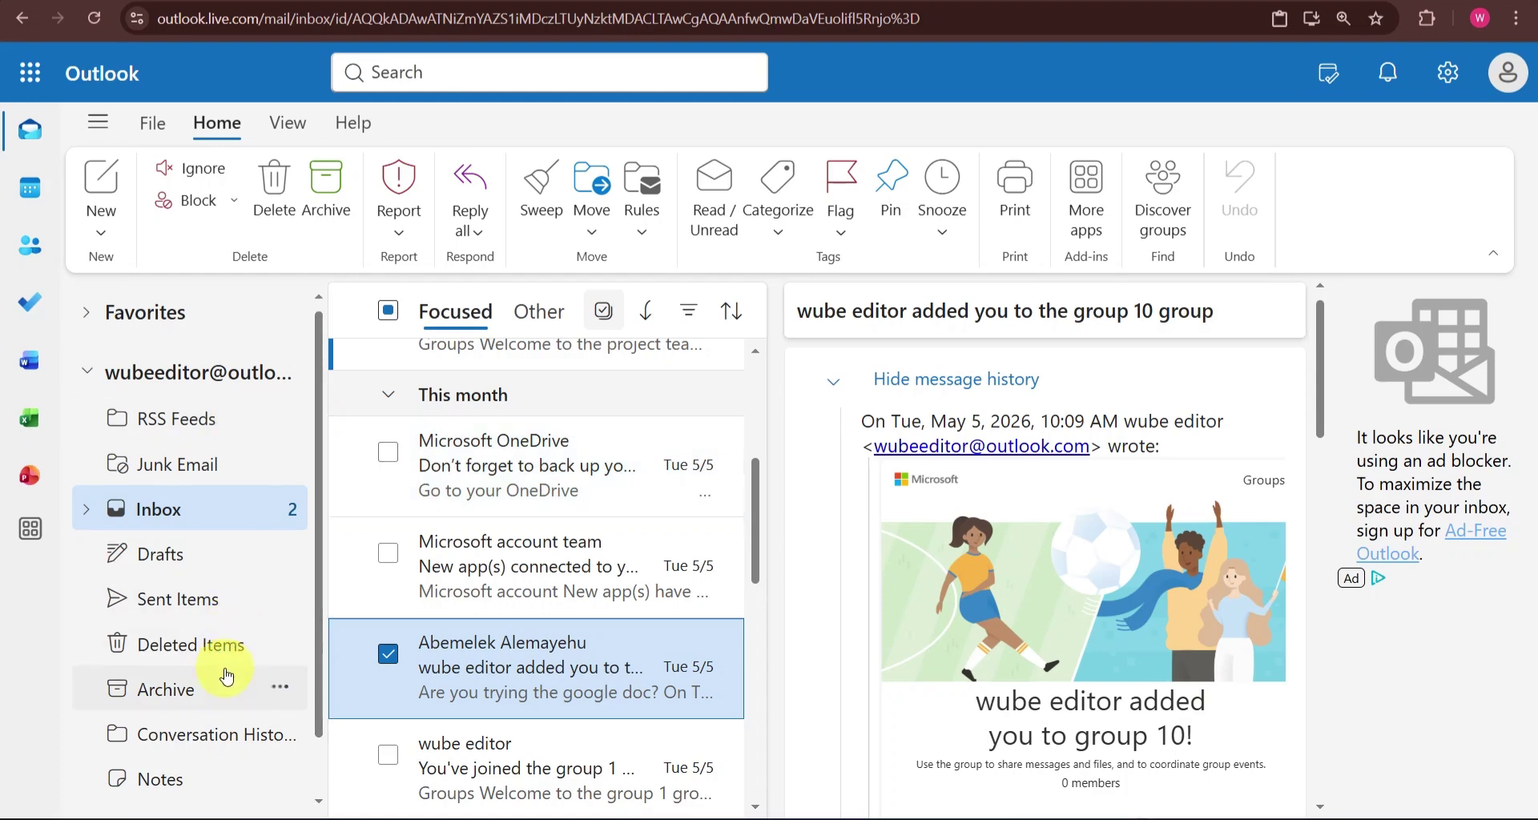
Open the "my res" email in Sent Items to check its recipient and body text.
{"action": "left_click", "coordinate": [168, 607]}
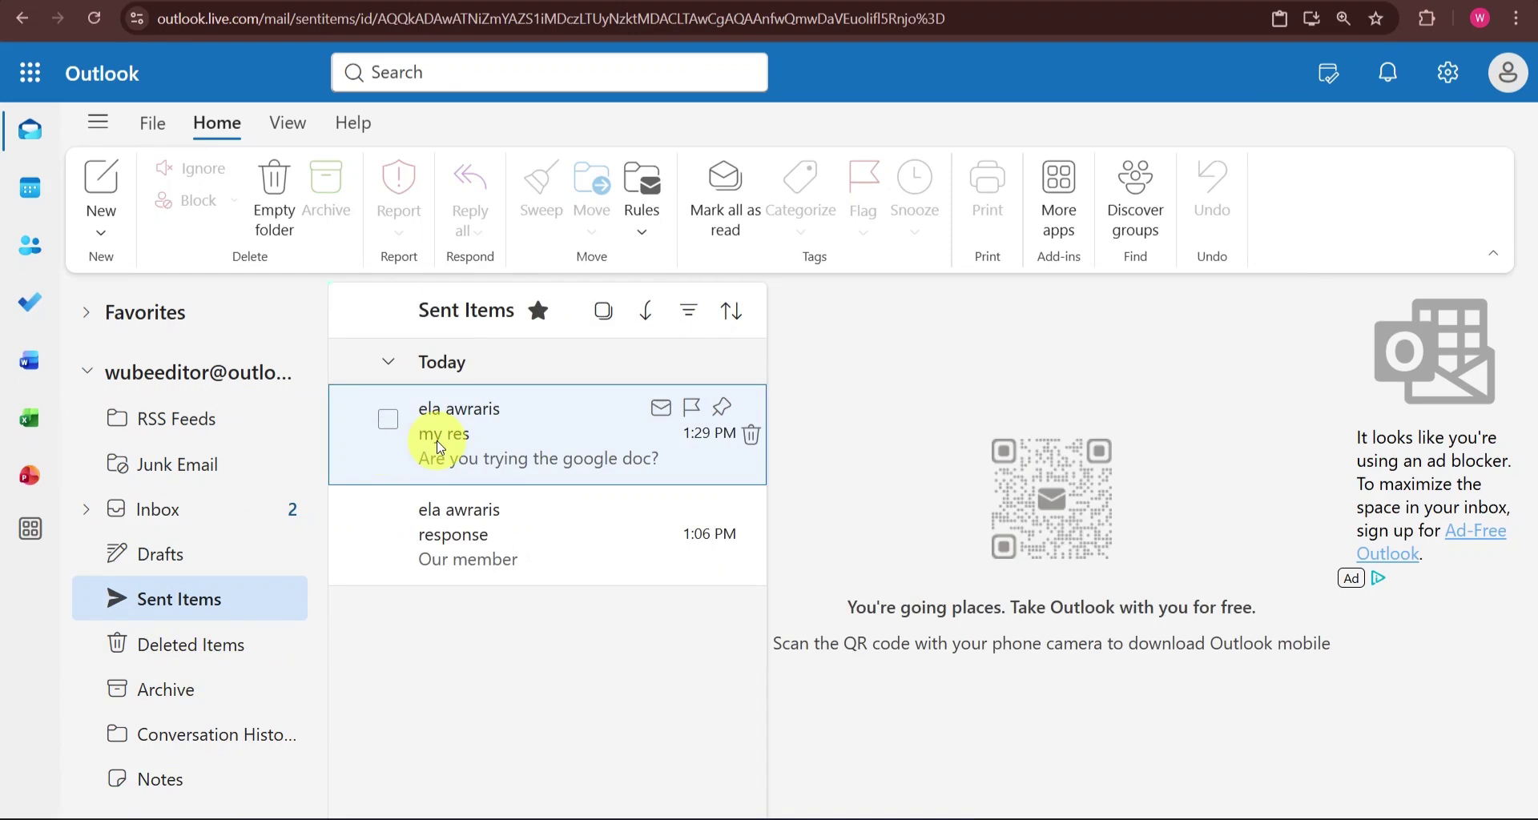
{"action": "left_click", "coordinate": [389, 423]}
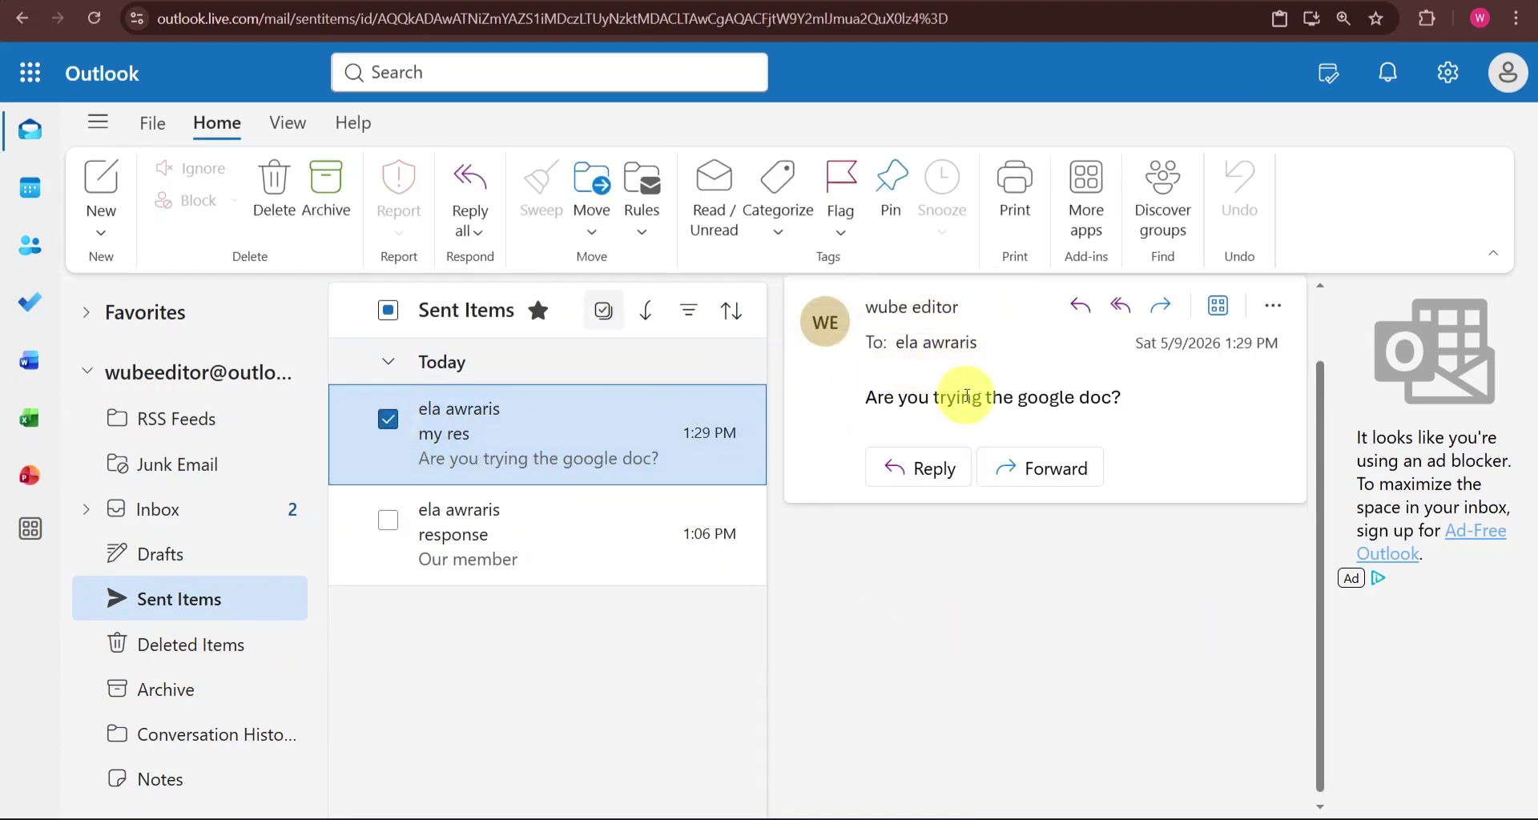
{"action": "left_click", "coordinate": [1177, 404]}
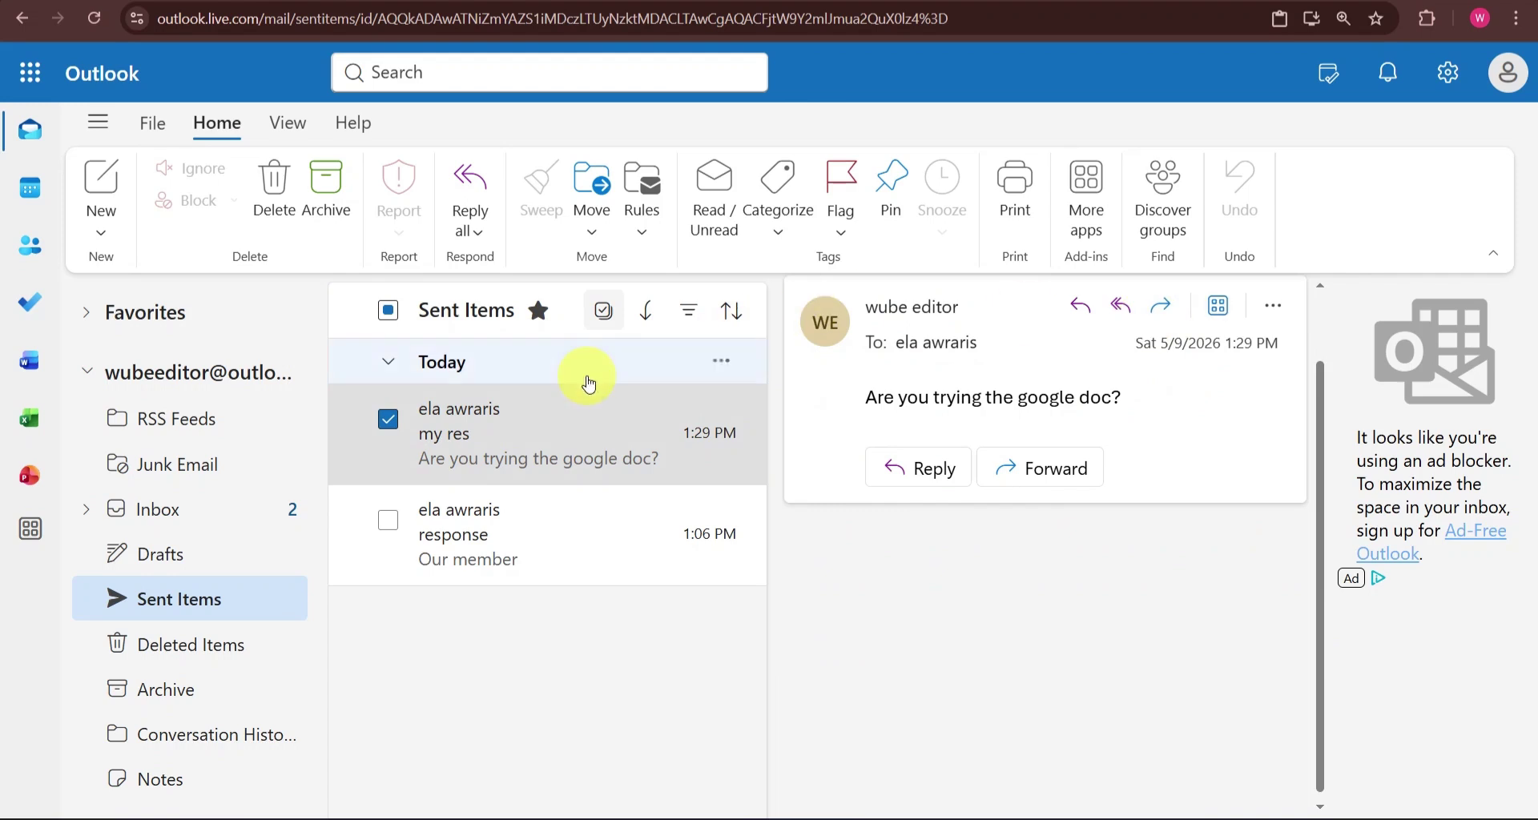